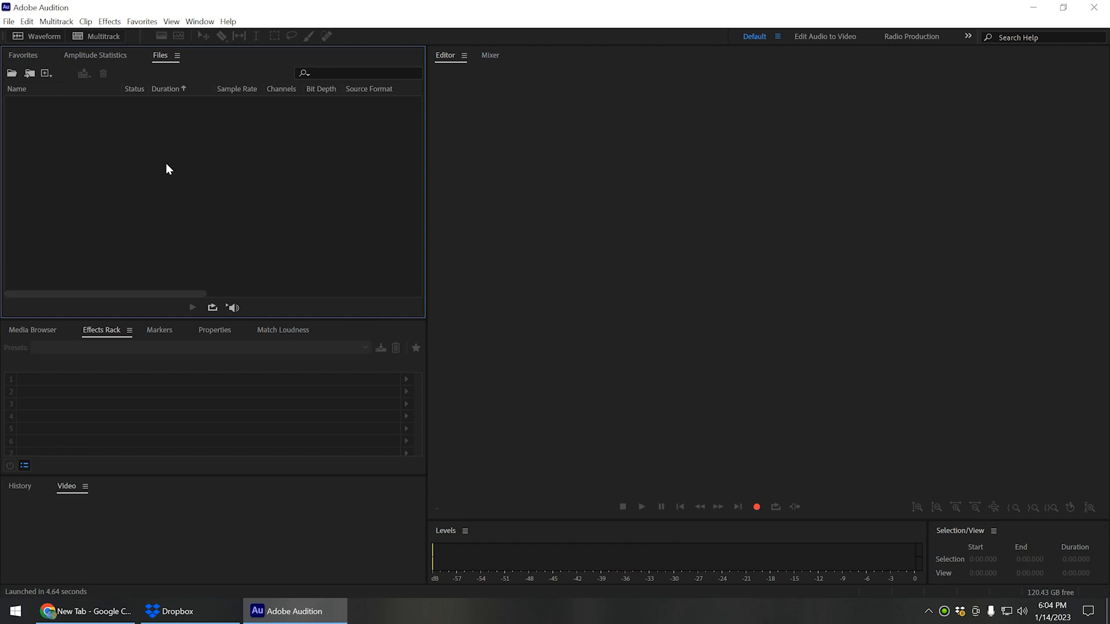
Look over the favorites, markers and file lists, and review which workspace windows are available.
click(96, 55)
click(15, 58)
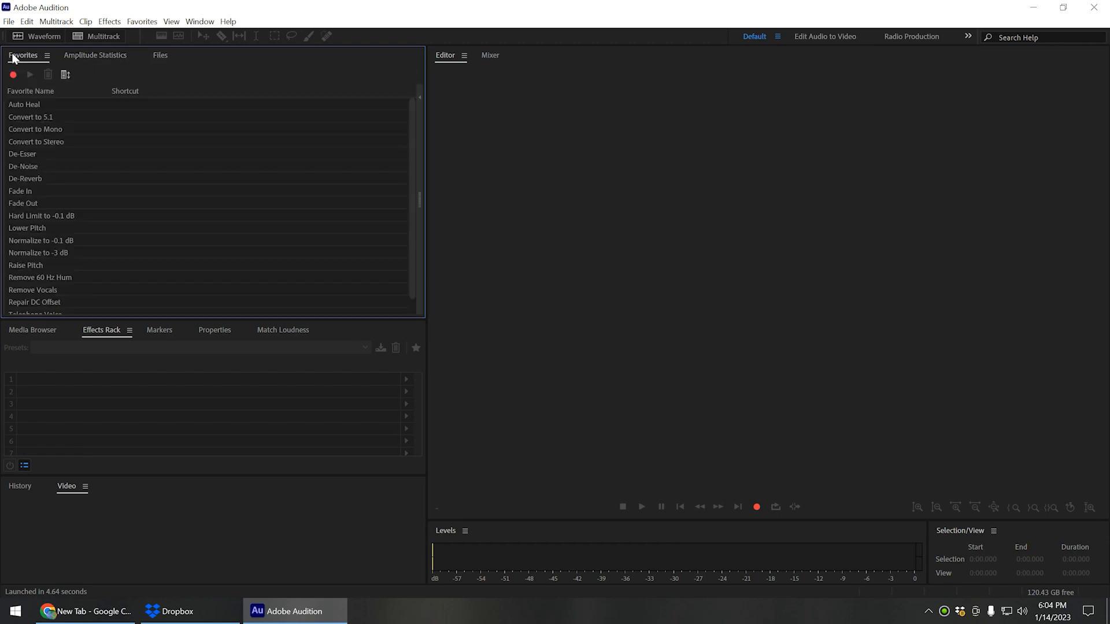
click(160, 331)
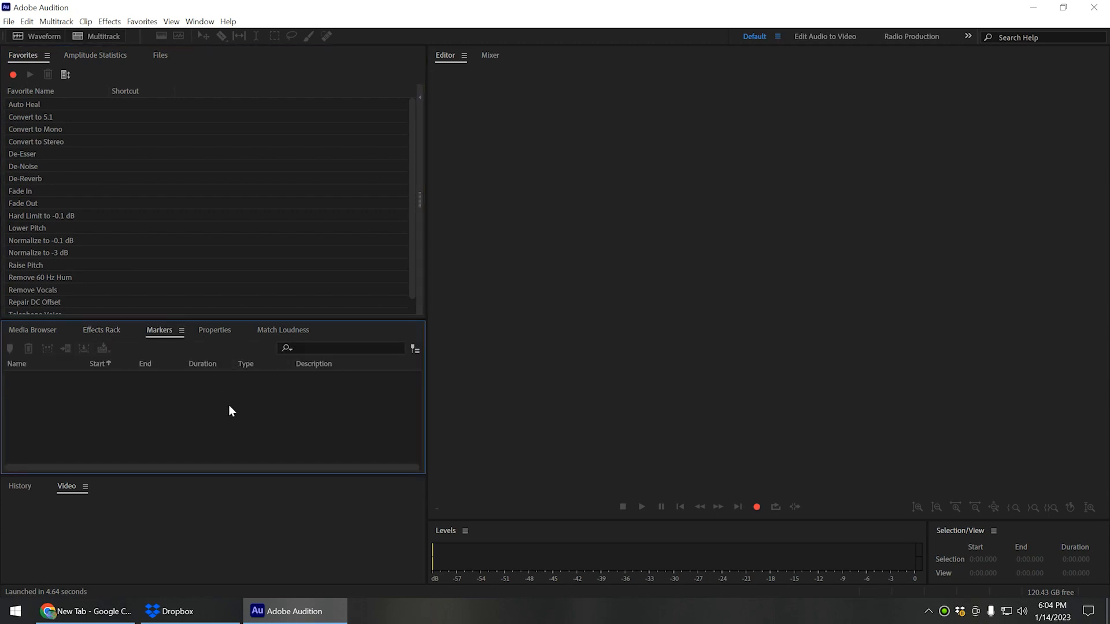
click(161, 58)
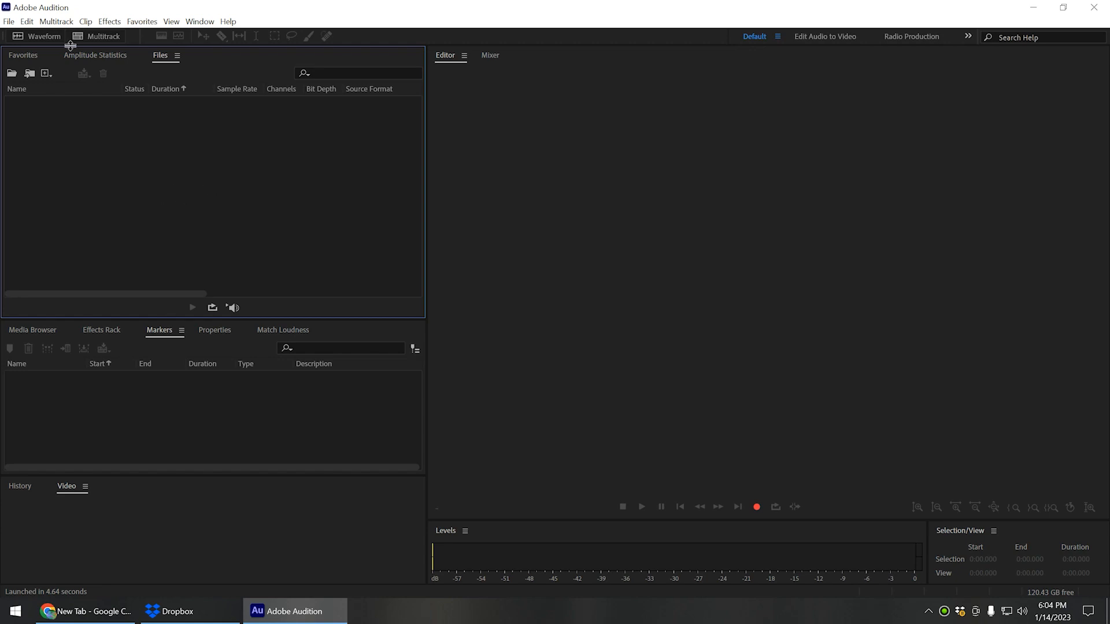
click(198, 24)
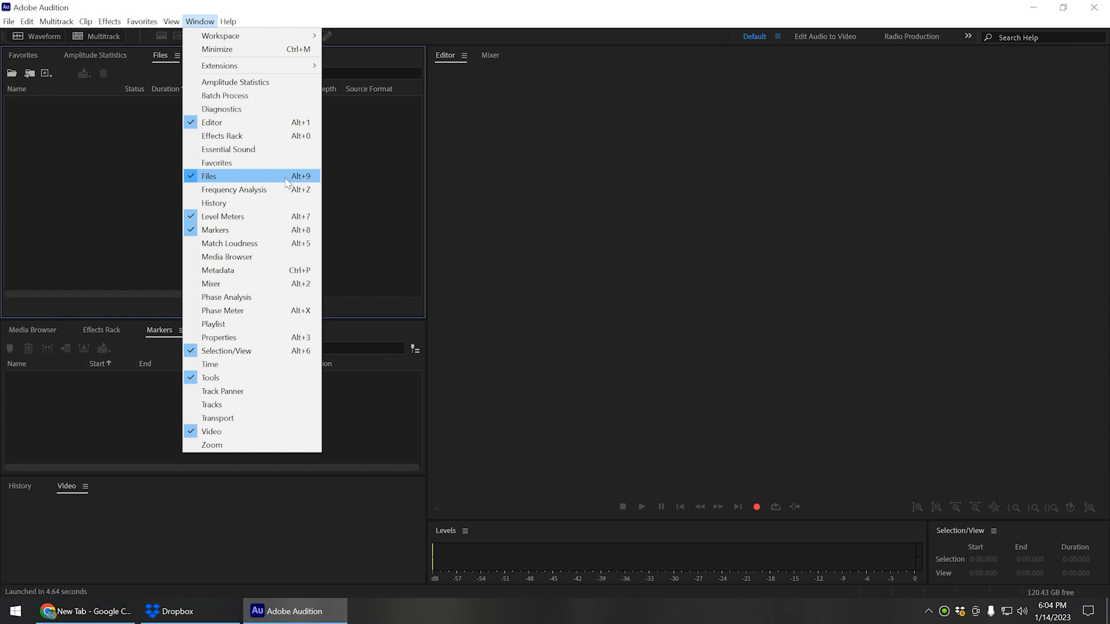
click(74, 165)
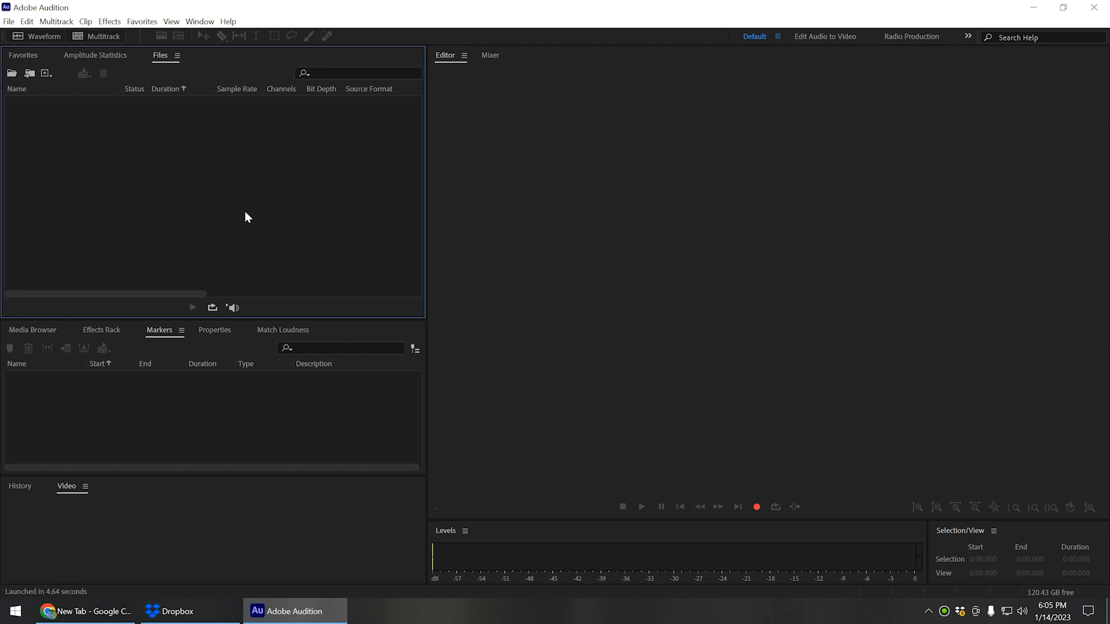
Open the track Deflo & Lliam Taylor - Spotlight (feat. AWA) [NCS Release].mp3 from the 03 Travel folder in the Stock (D:) royalty-free music library.
click(10, 75)
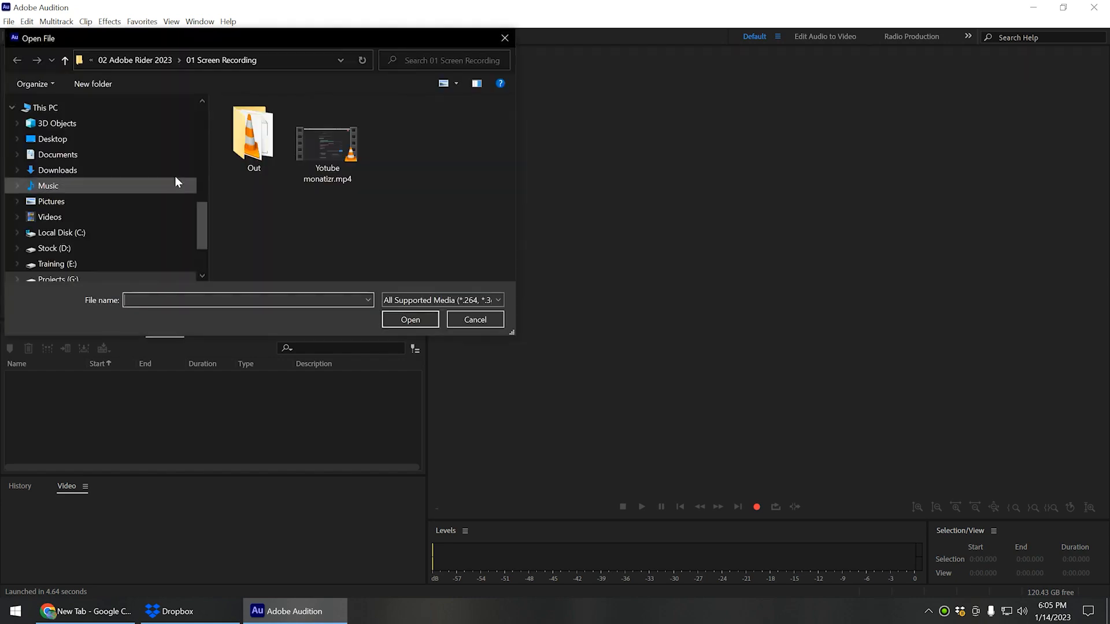
drag(148, 44, 259, 112)
scroll(222, 300, down, 1)
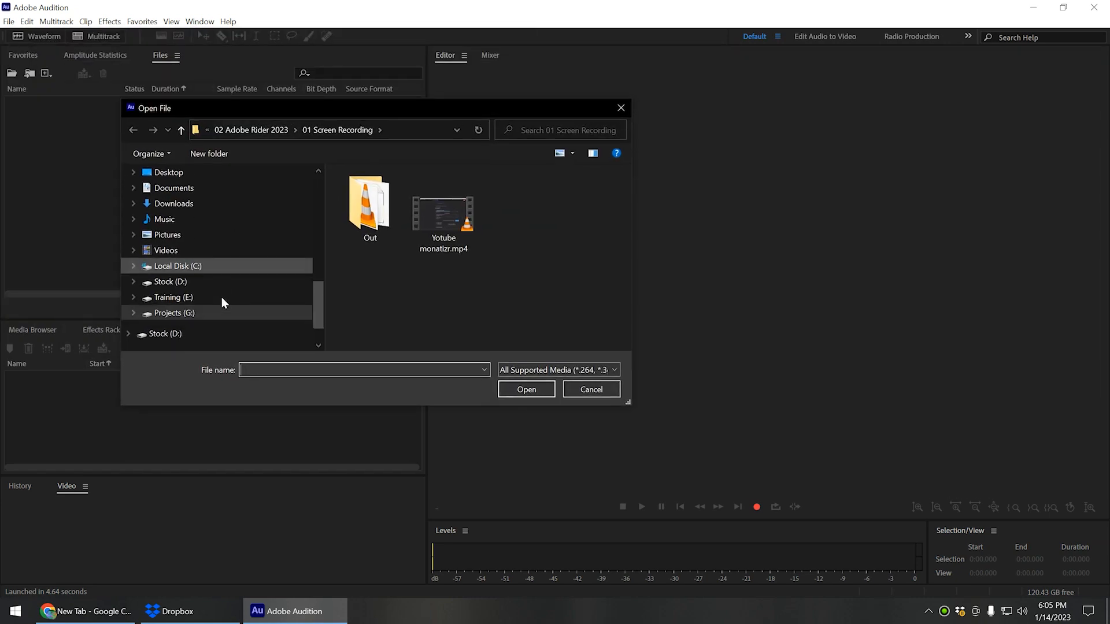
click(172, 283)
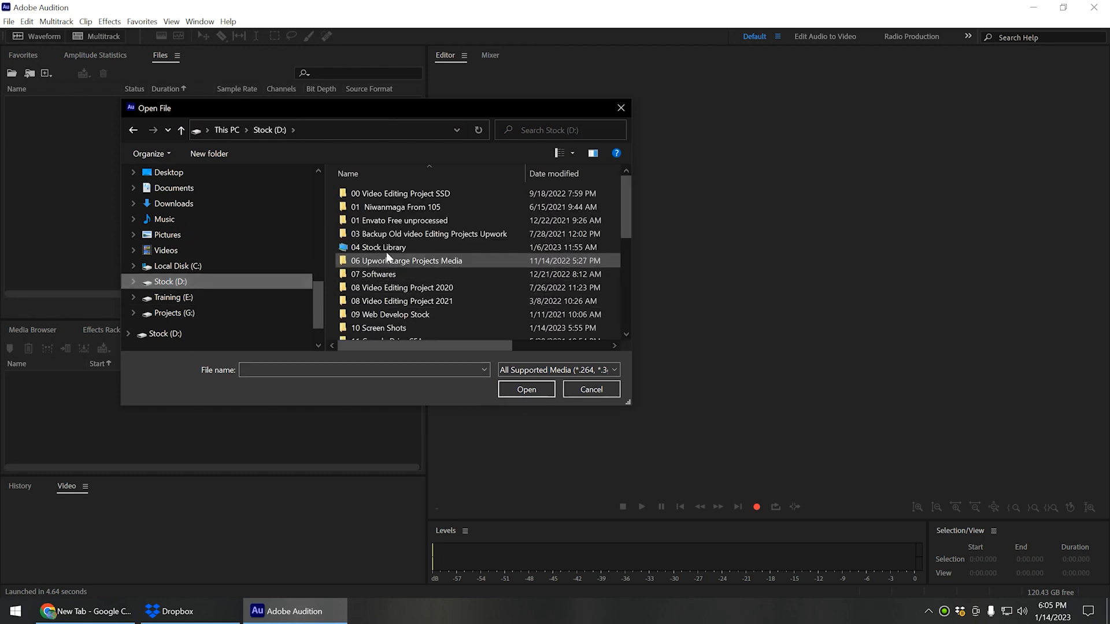
double_click(387, 247)
double_click(384, 221)
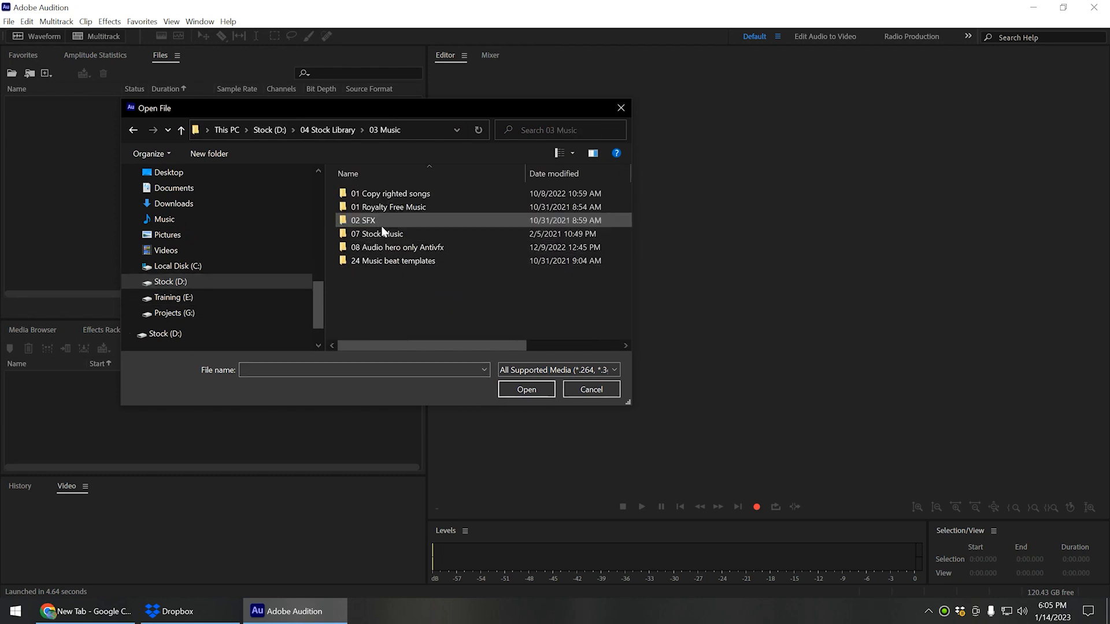
double_click(382, 208)
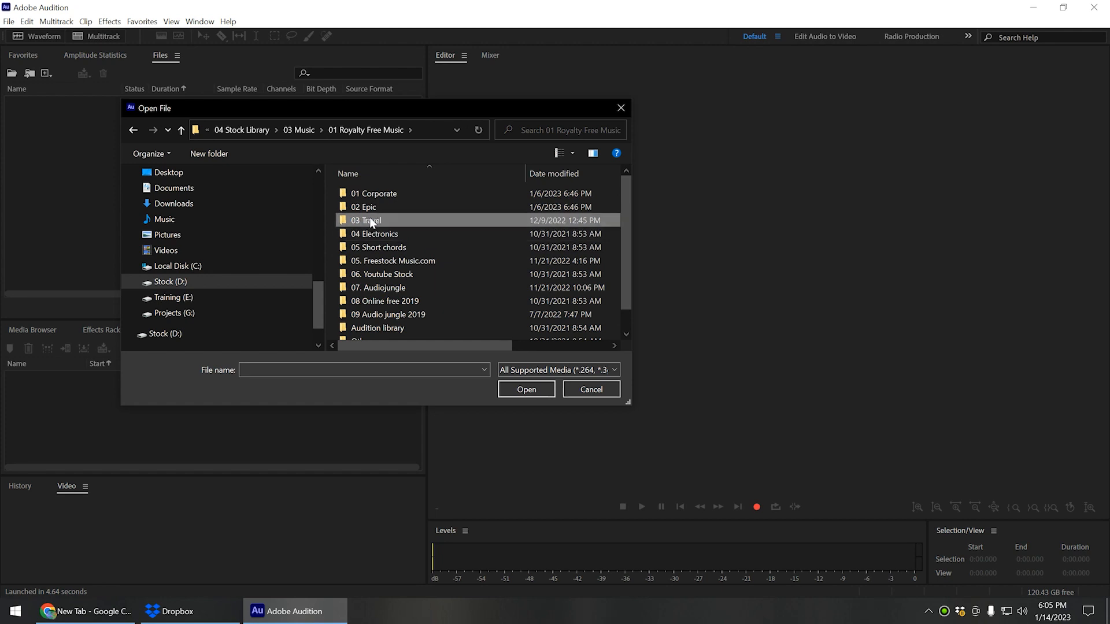
double_click(371, 221)
double_click(370, 221)
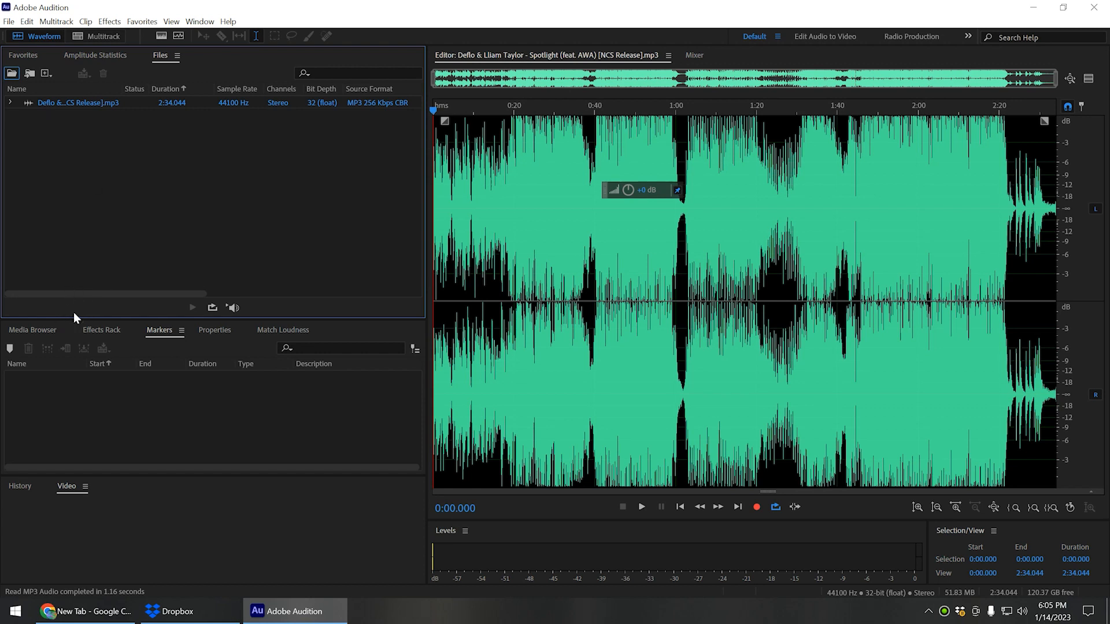
Browse the royalty-free music shortcuts to 04 Electronics and add the third track, Up to the Sky, to the project files.
click(35, 331)
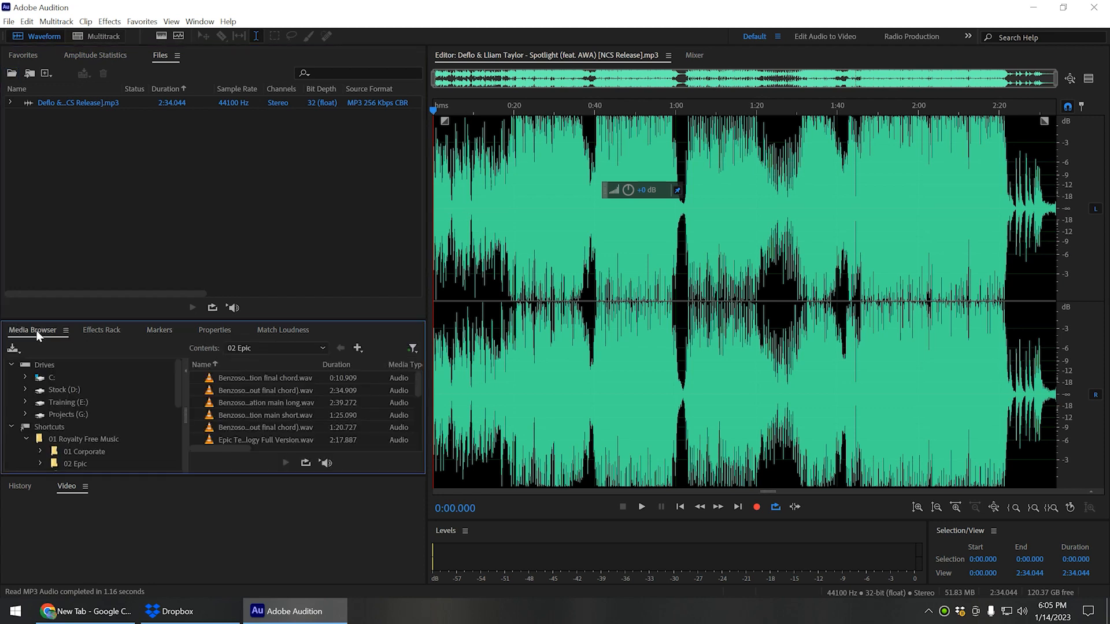
scroll(91, 428, down, 1)
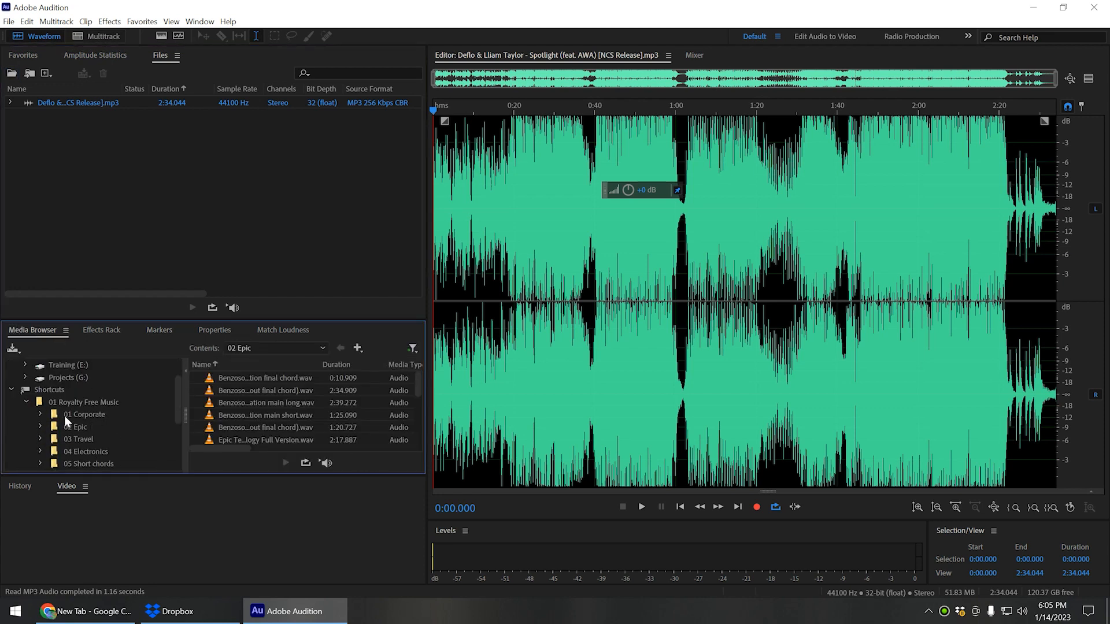
click(77, 426)
click(76, 440)
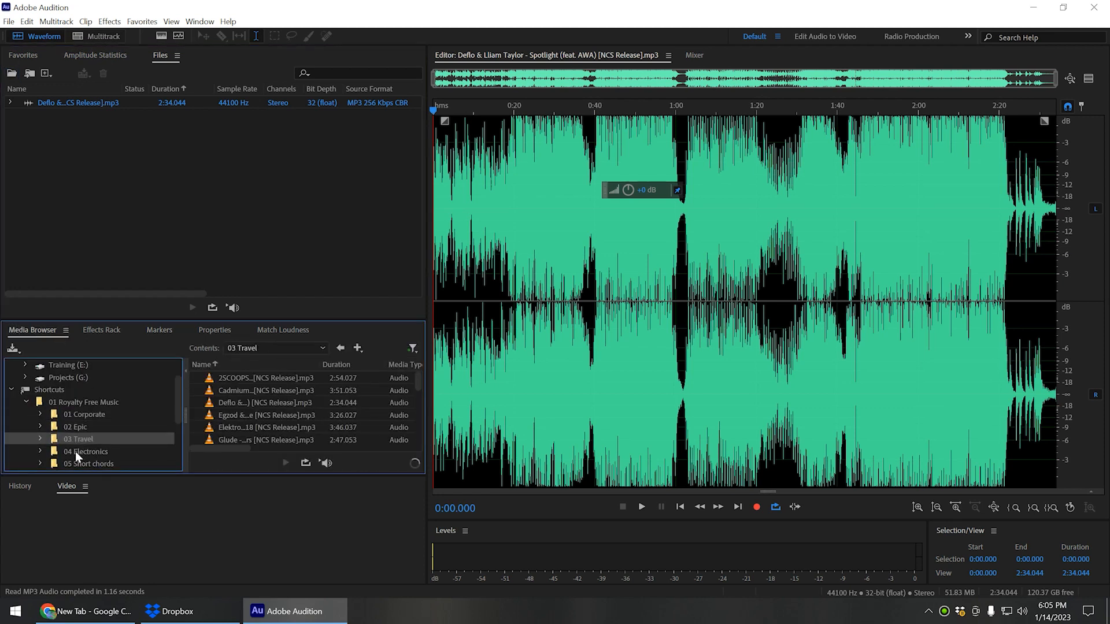
click(75, 451)
drag(244, 400, 148, 211)
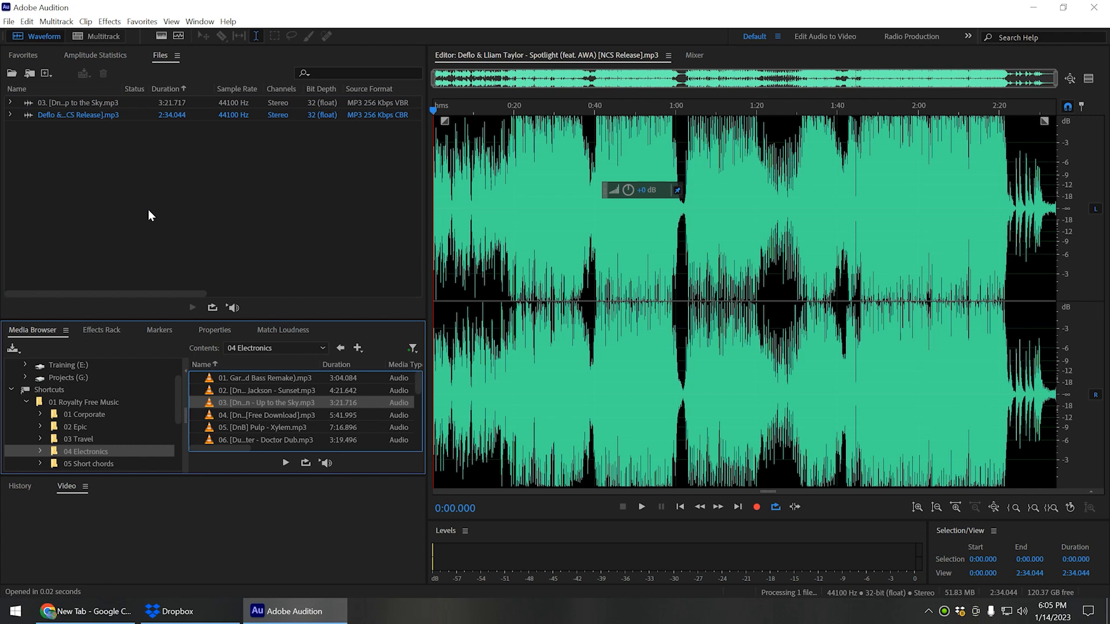
click(125, 187)
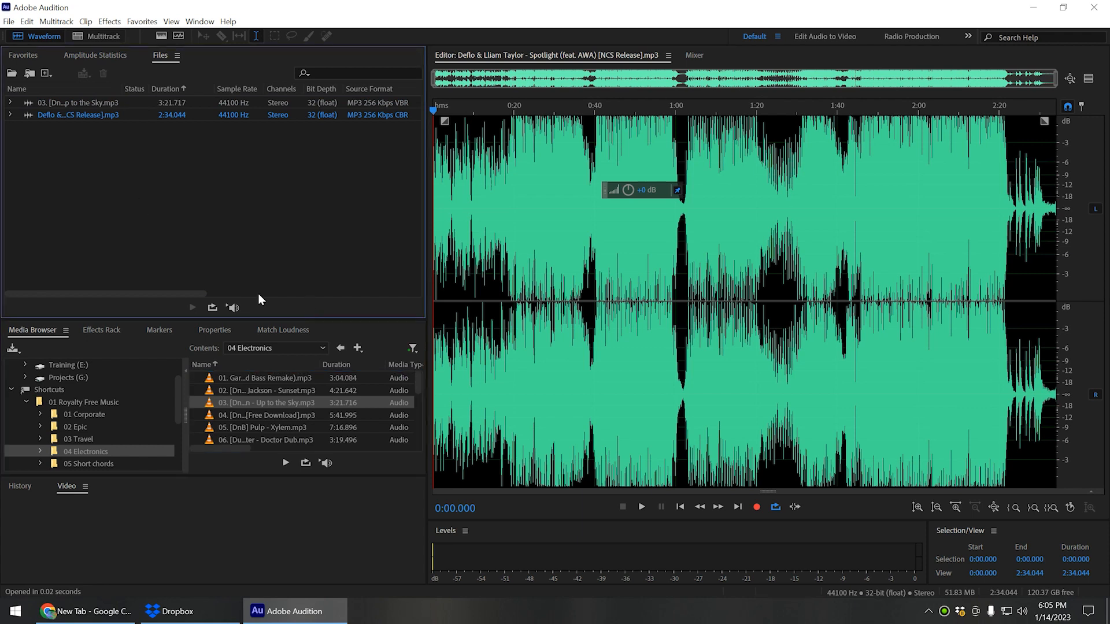
Import Egzod & Tanjent - Universe [NCS Release].mp3 from the 03 Travel folder.
click(30, 72)
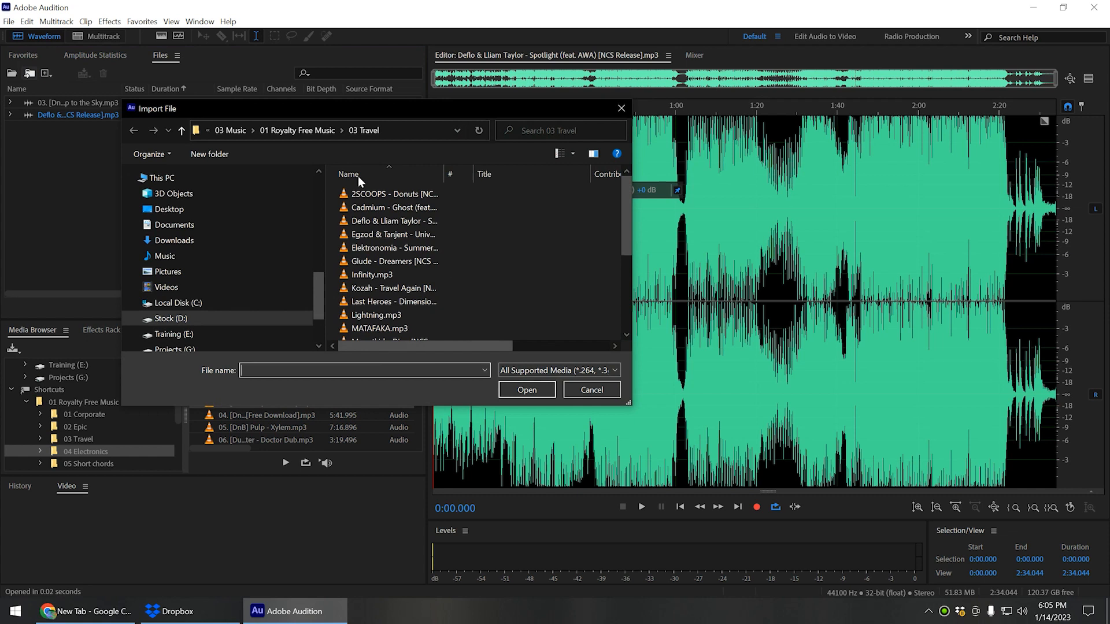
mouse_move(245, 106)
mouse_down()
mouse_move(278, 113)
mouse_move(258, 118)
mouse_up()
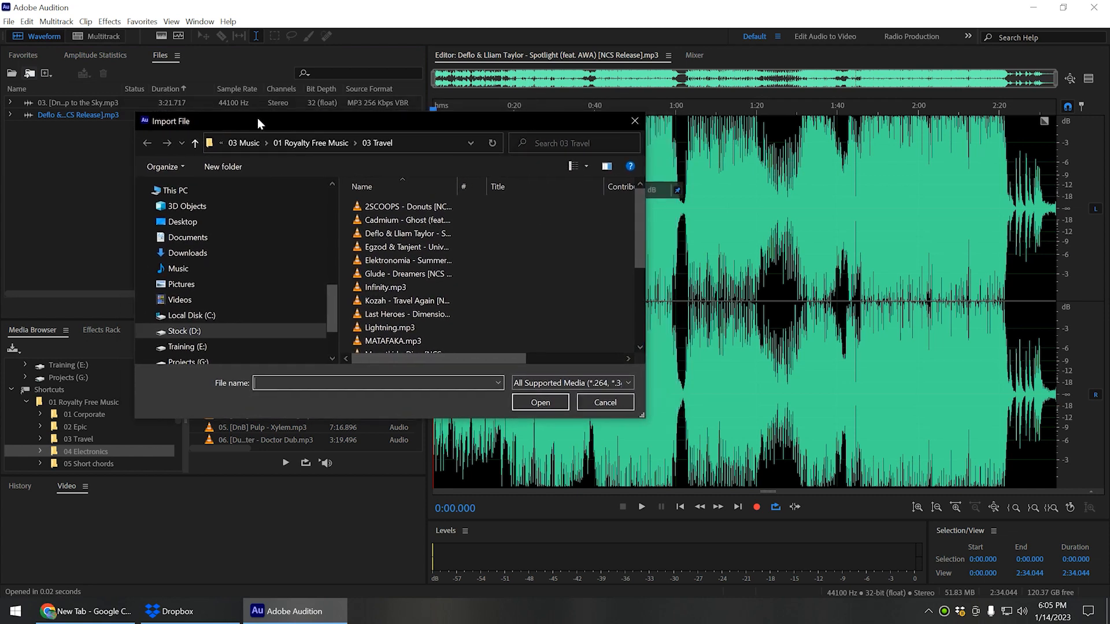
click(366, 249)
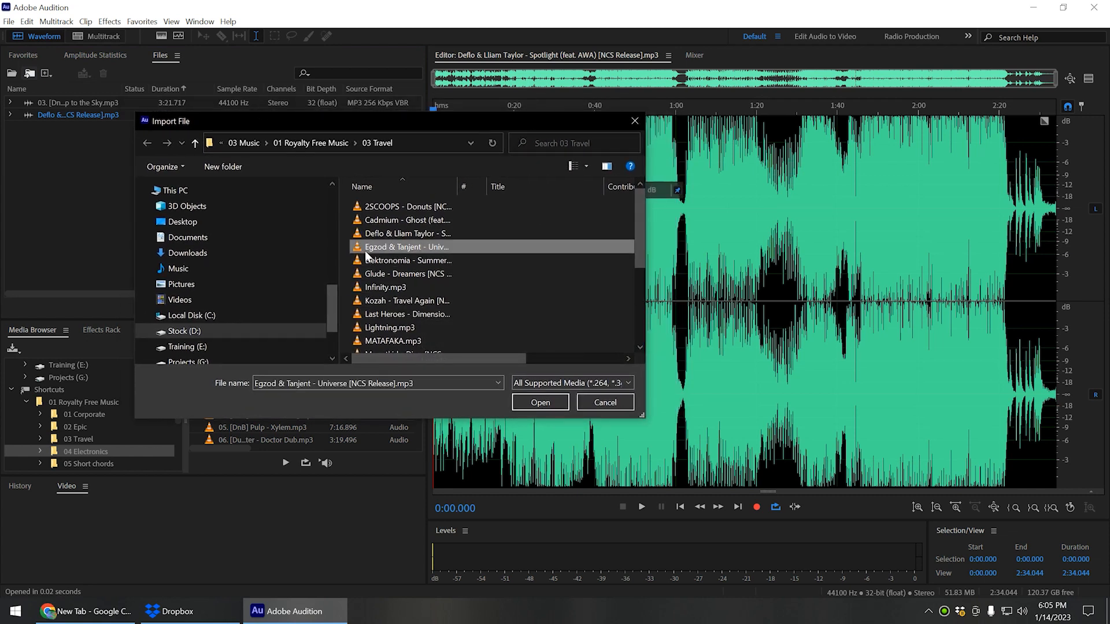
click(537, 402)
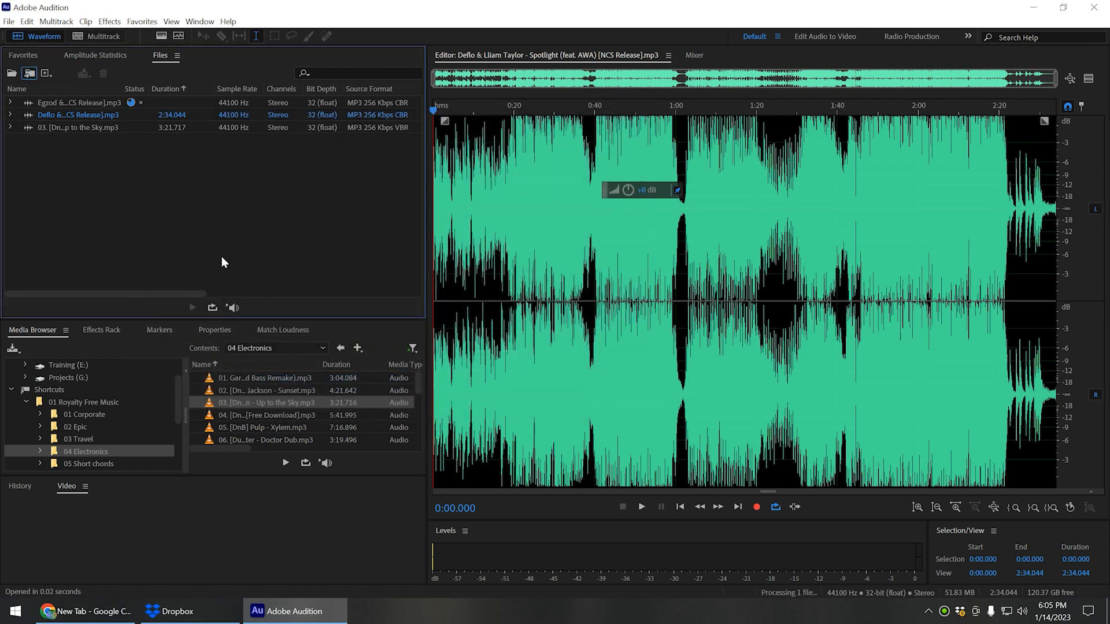
Import the session Adobe Rider Podcast.sesx from Adobe Rider Rest Record > 01 Session files > Adobe Rider Podcast and select it in the file list.
click(29, 74)
click(29, 74)
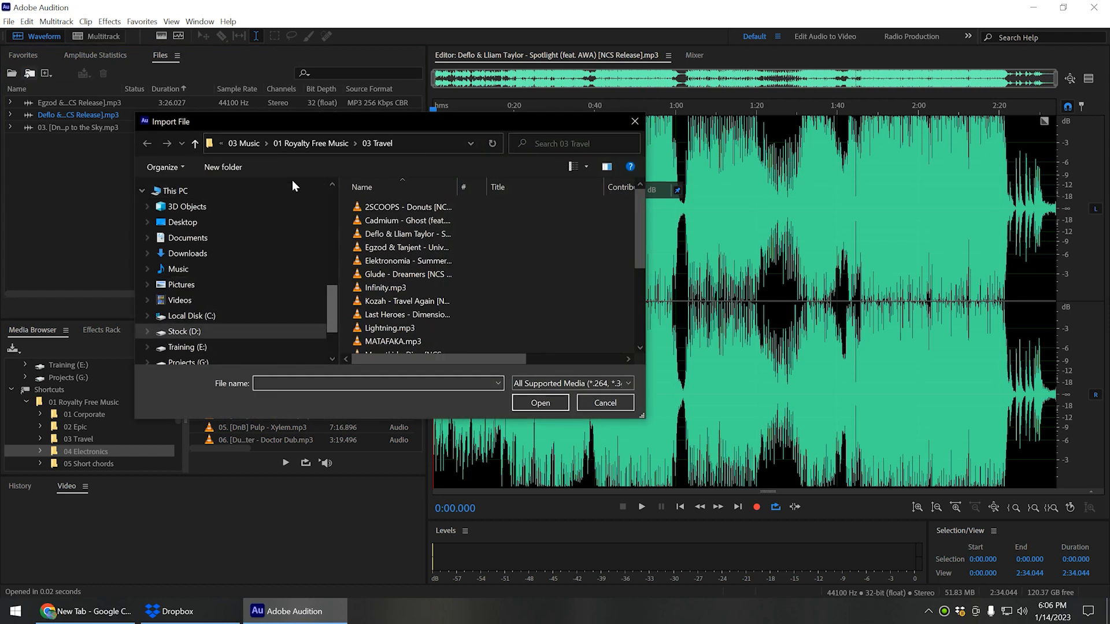
scroll(247, 313, up, 5)
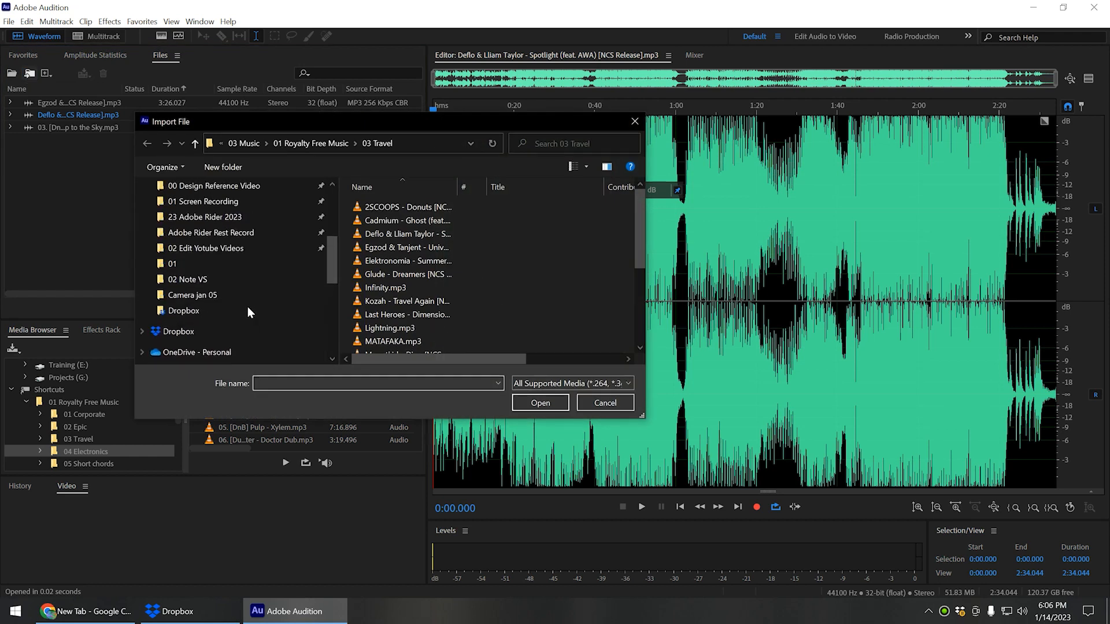
click(226, 234)
double_click(386, 208)
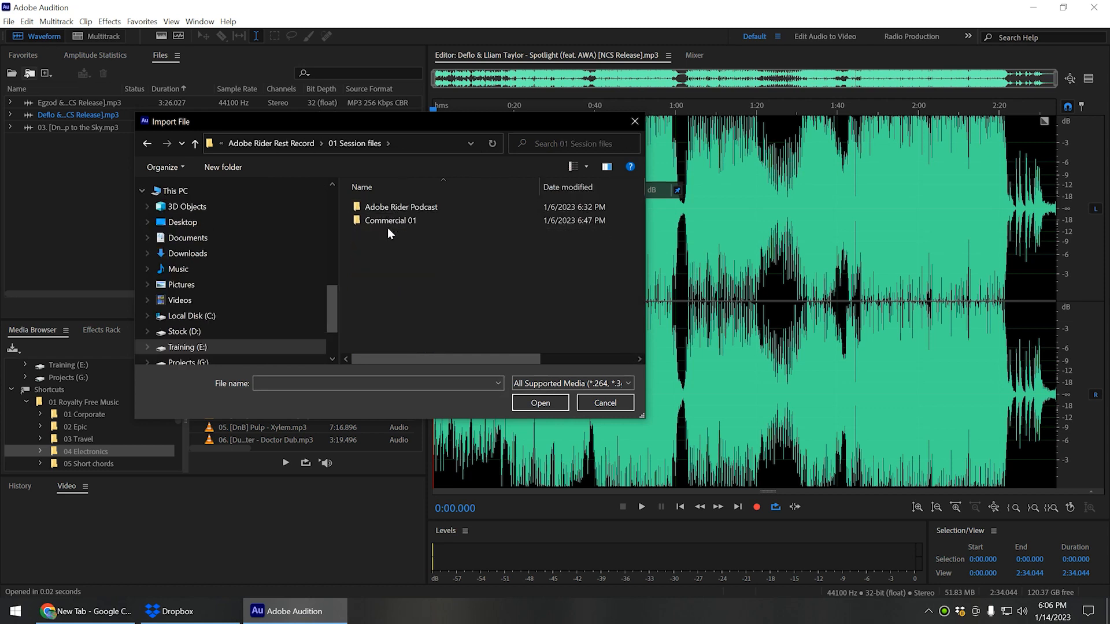
double_click(394, 208)
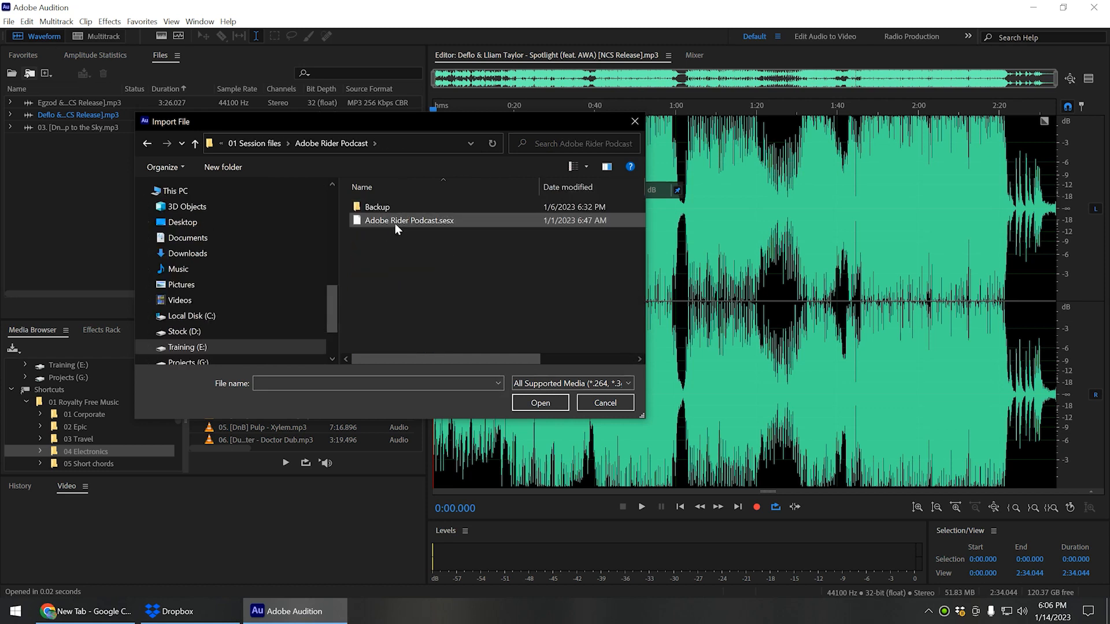
click(394, 223)
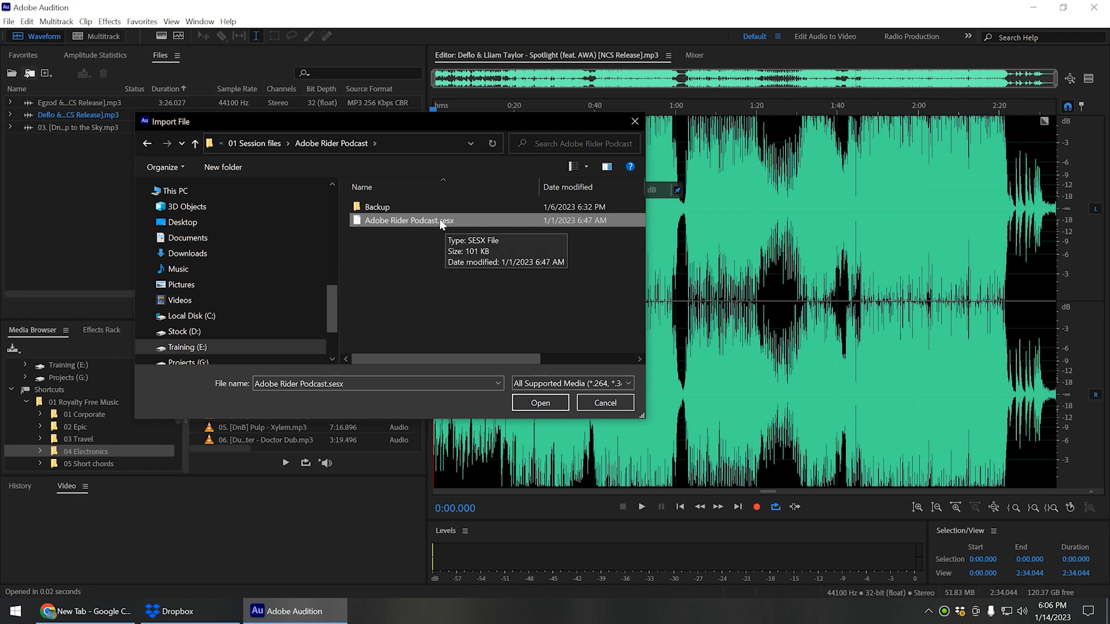
click(525, 404)
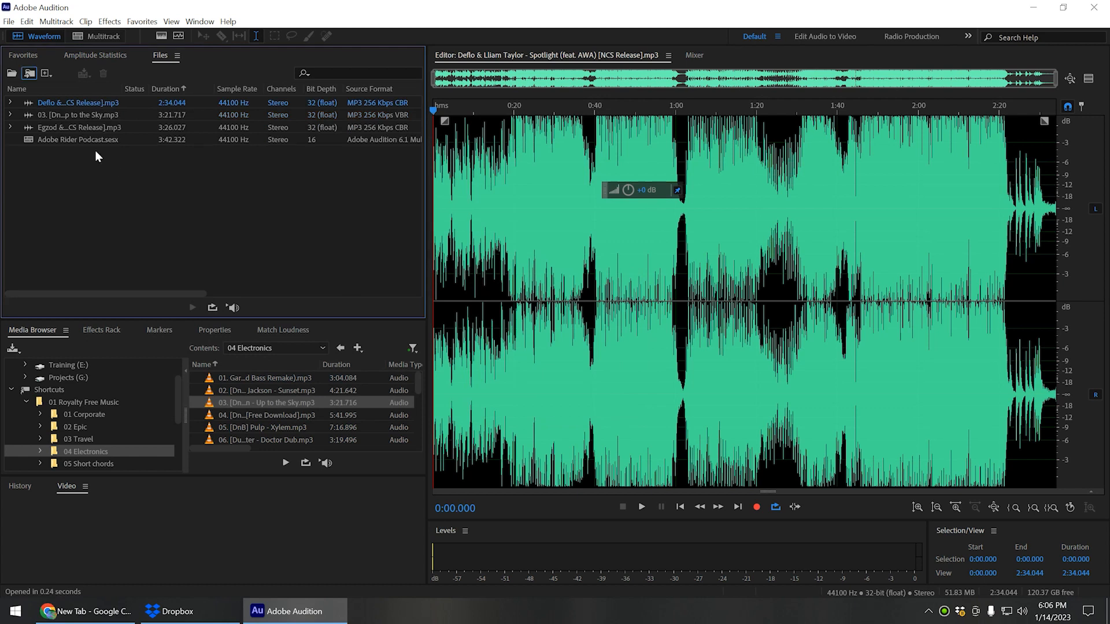
click(79, 140)
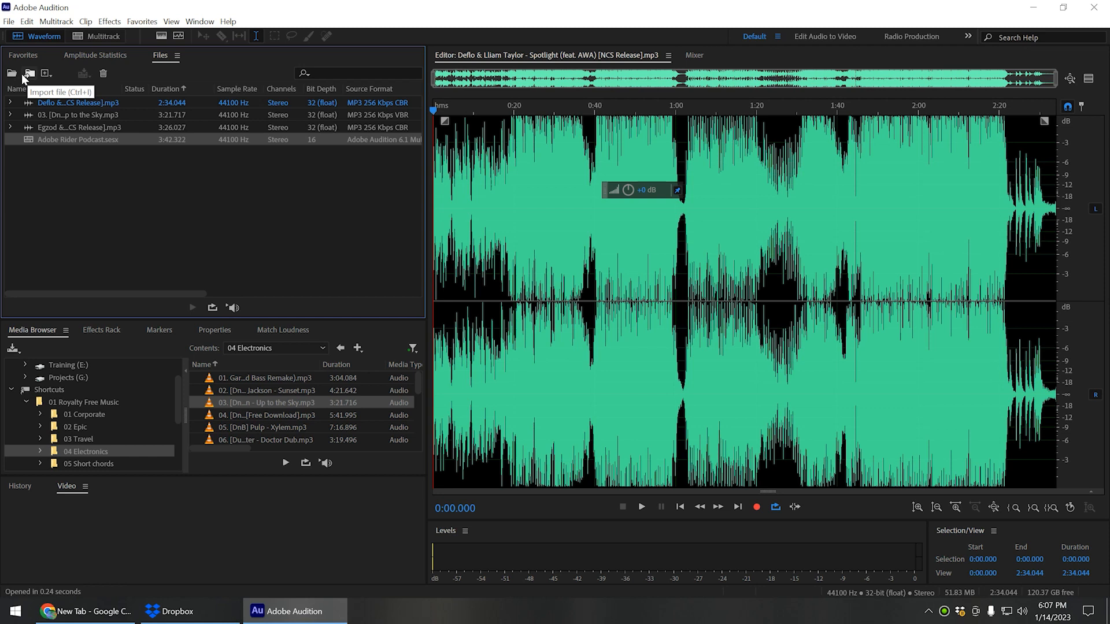
click(26, 23)
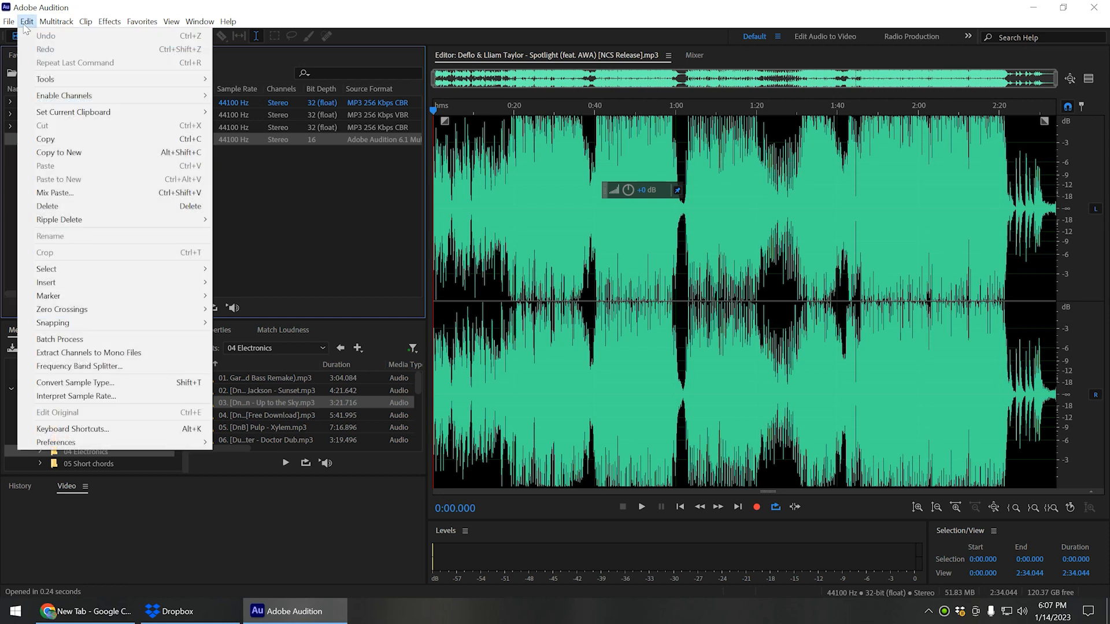
click(88, 228)
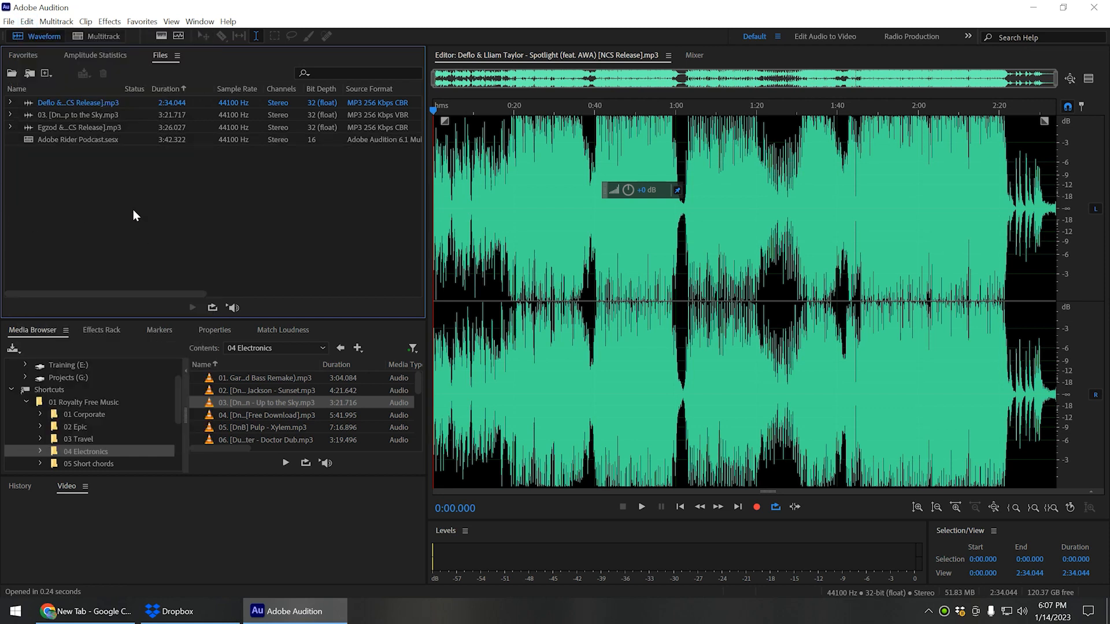
click(26, 22)
key(Escape)
click(56, 22)
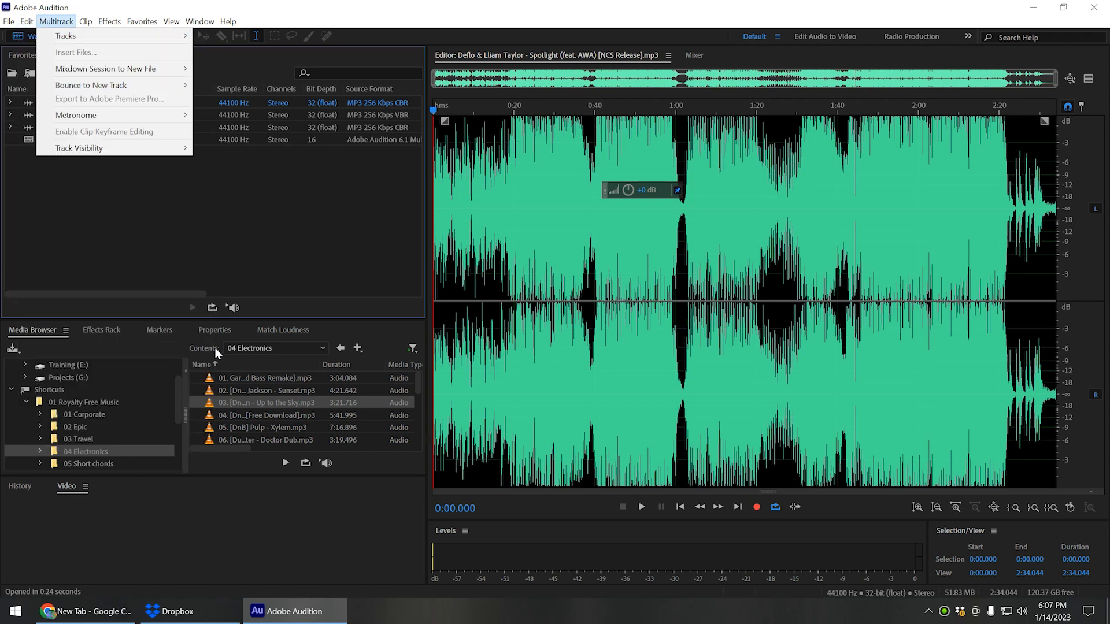
click(158, 245)
Remove the Adobe Rider Podcast.sesx session from the file list.
drag(209, 241, 63, 133)
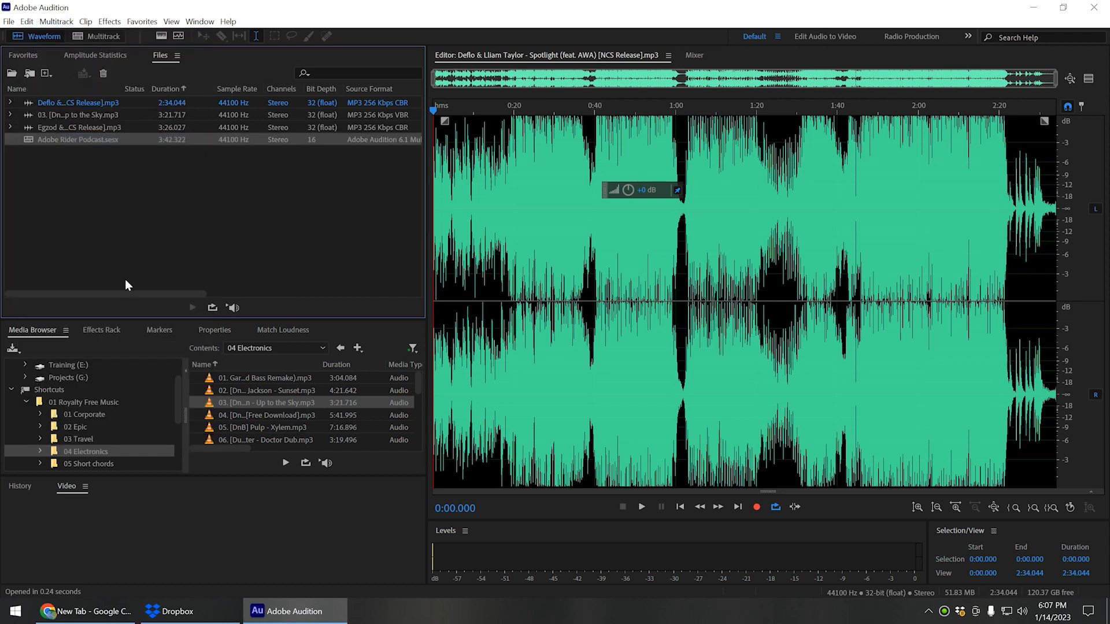
key(Delete)
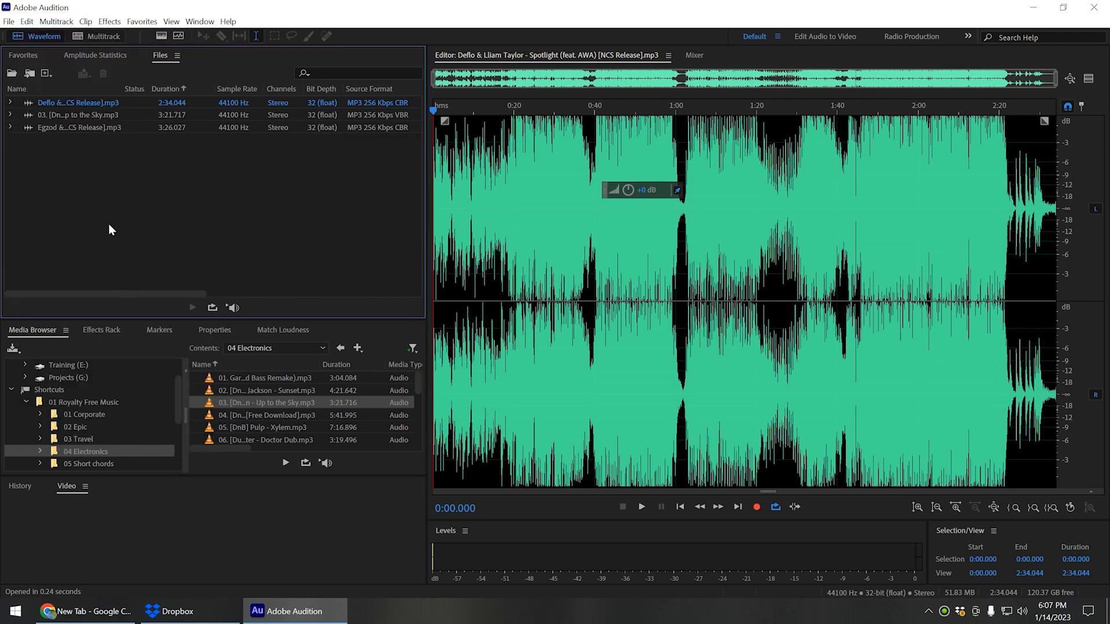
Create a new audio file named Vo 01 with a 48000 Hz sample rate, Stereo channels and 32 (float) bit depth.
click(51, 76)
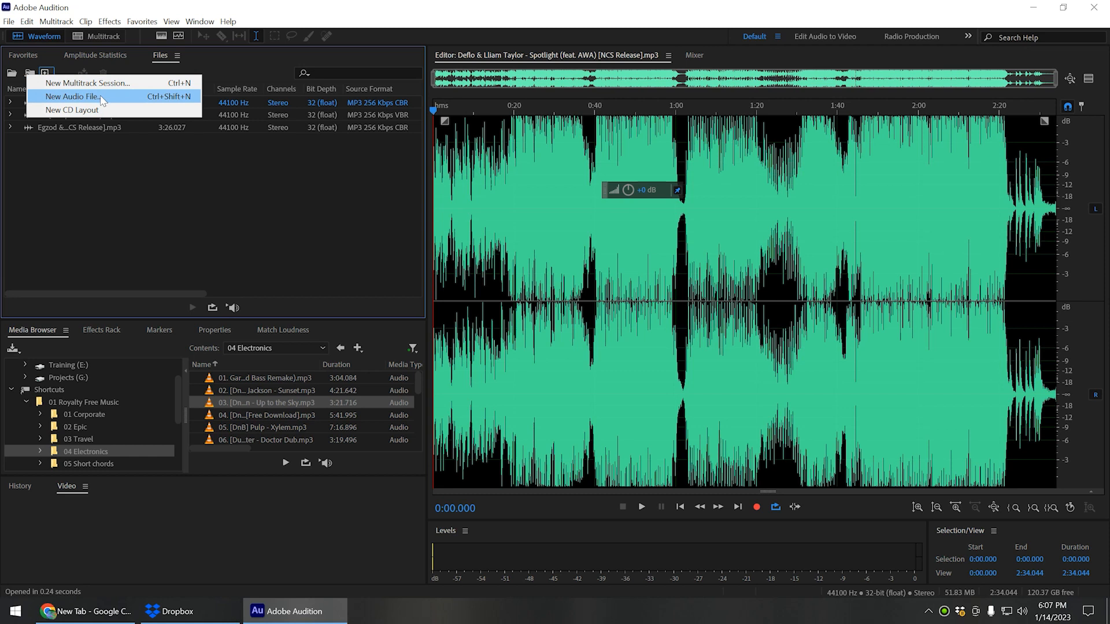
click(152, 230)
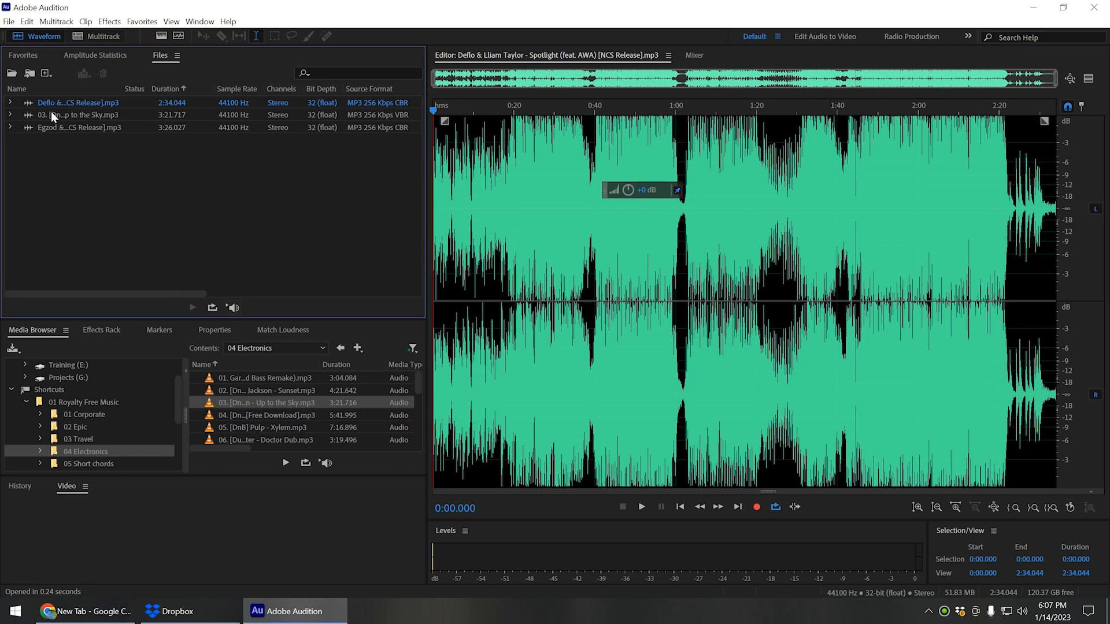
click(49, 74)
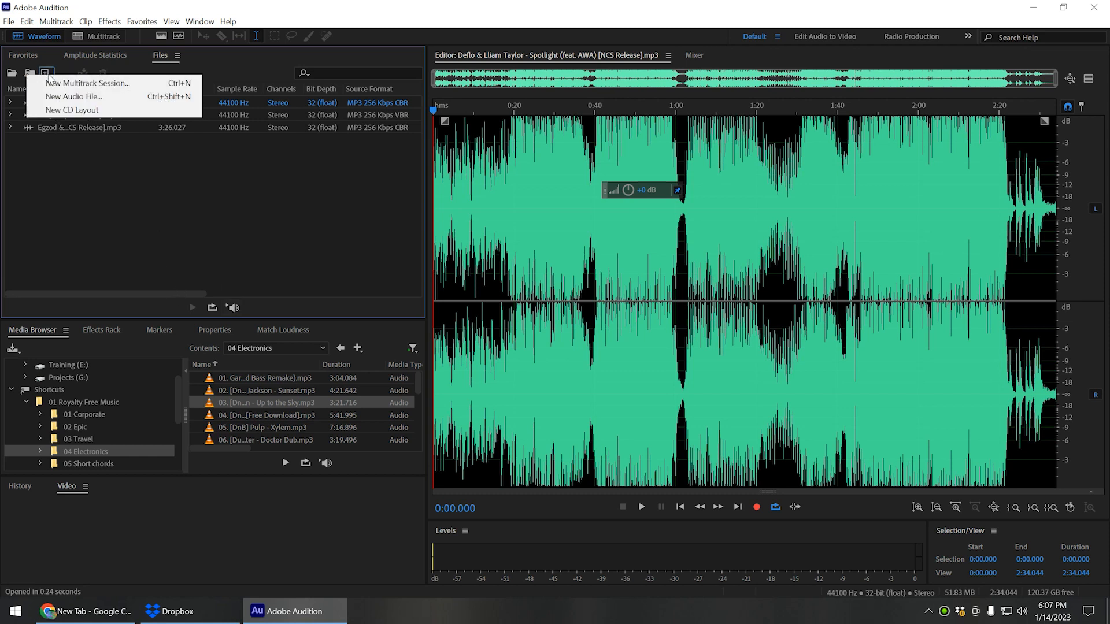
click(74, 97)
drag(495, 244, 192, 183)
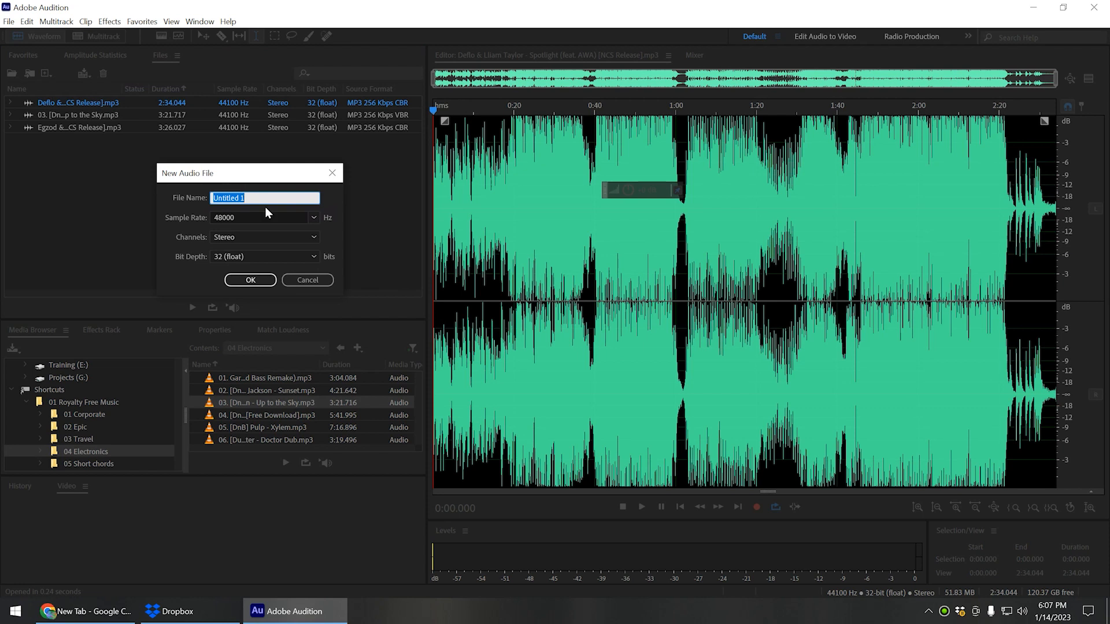
drag(231, 175, 216, 170)
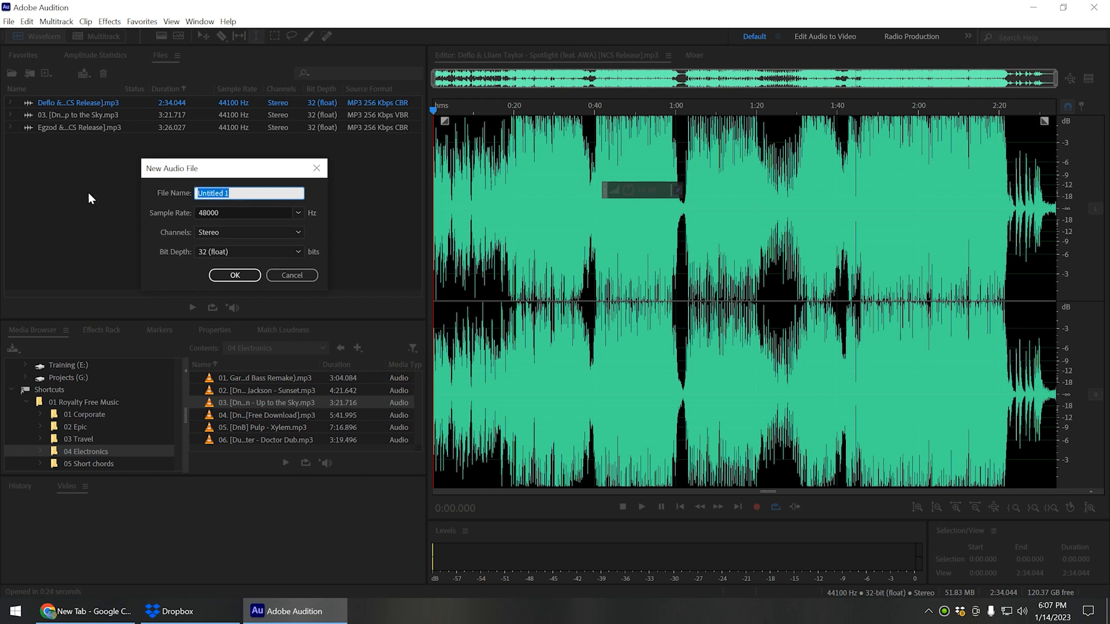
text(Vo 01)
key(Tab)
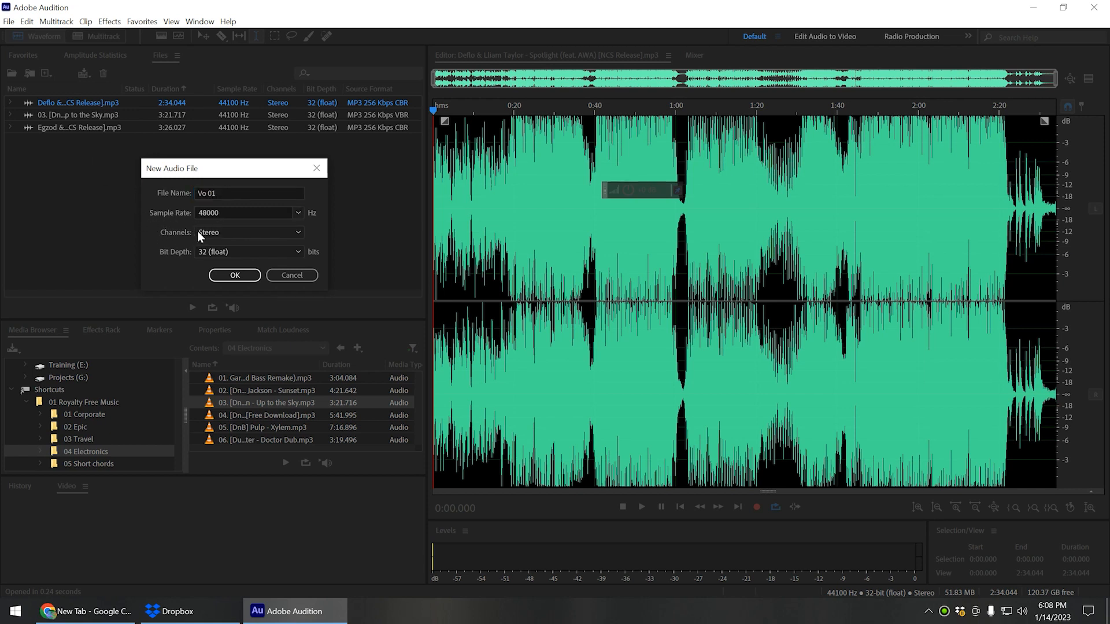
click(198, 232)
click(161, 229)
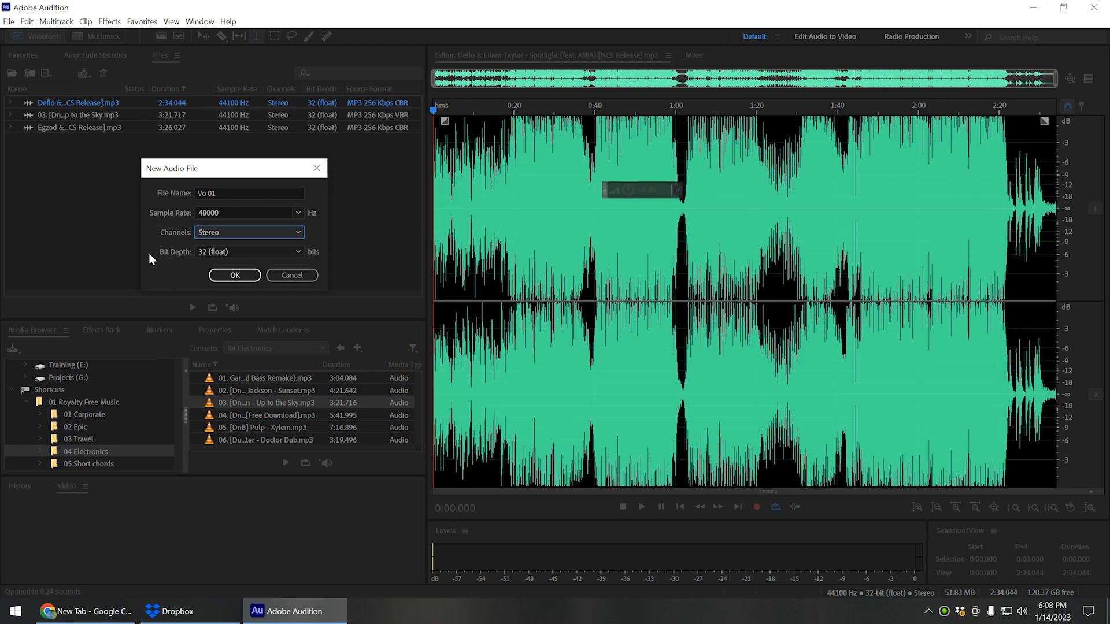
click(217, 275)
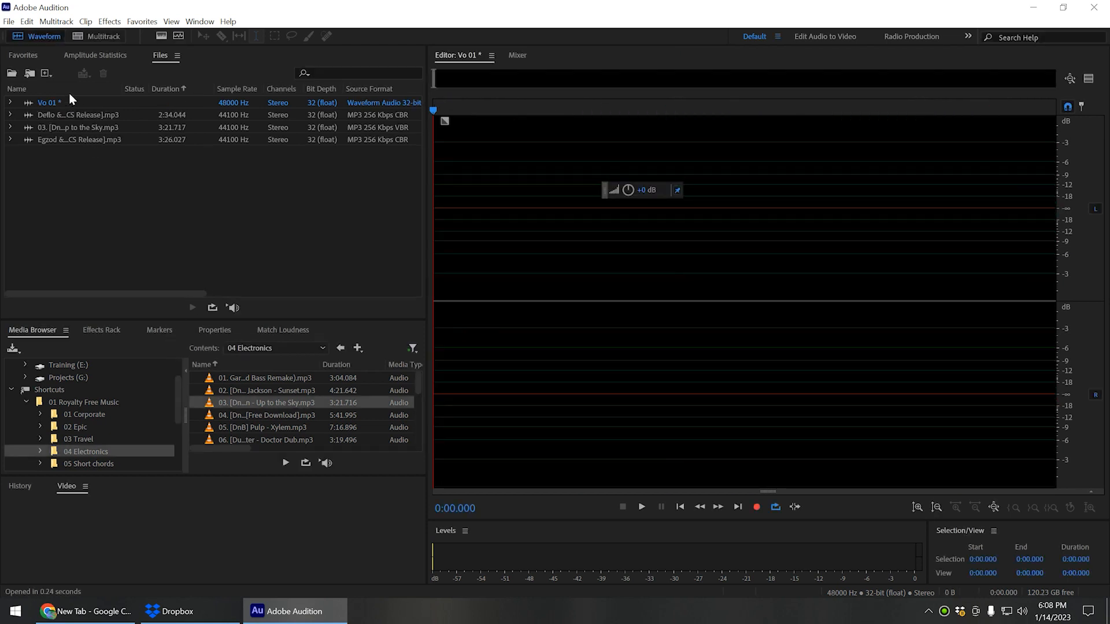
Expand Vo 01 in the file list and inspect its left and right channels.
click(11, 104)
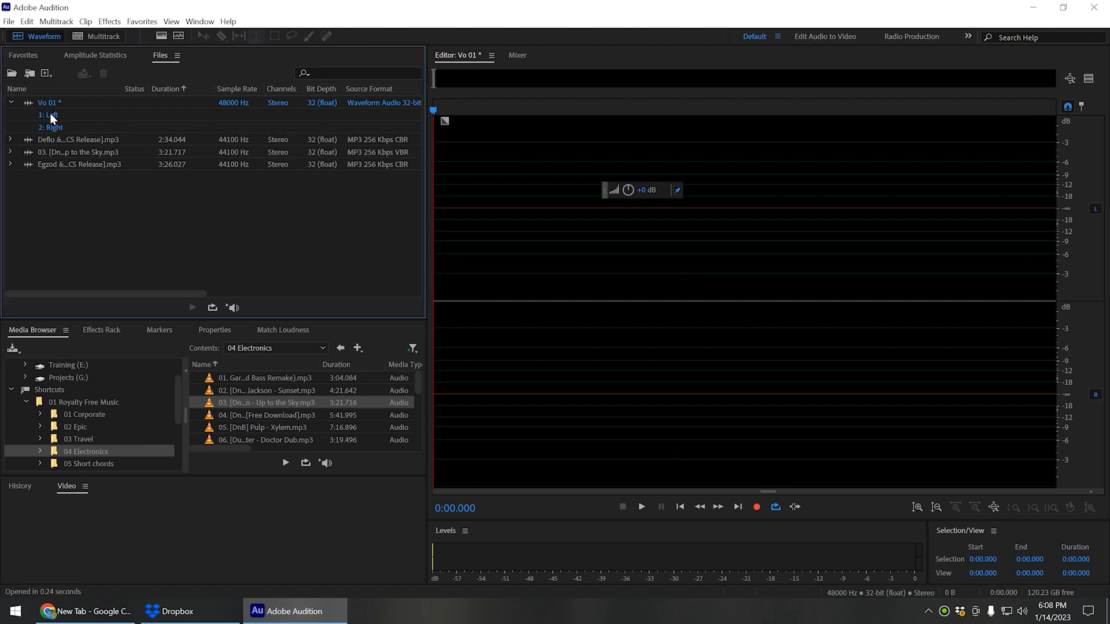
click(52, 115)
click(52, 127)
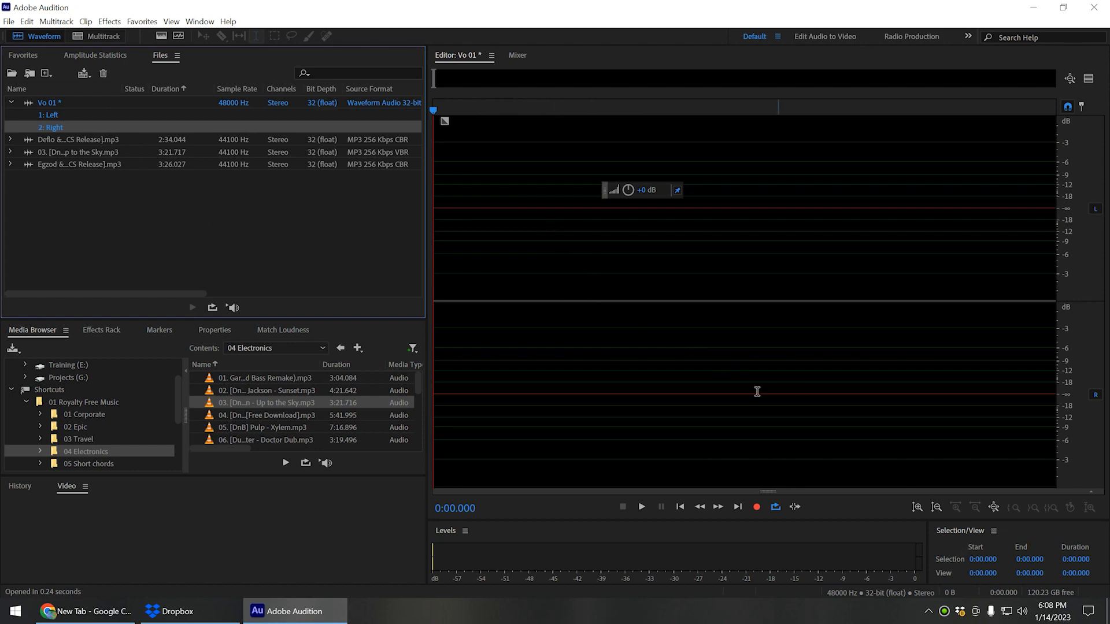
Record about 10.8 seconds of voice-over into Vo 01, pausing and resuming once, and clear the waveform selection after stopping.
click(761, 510)
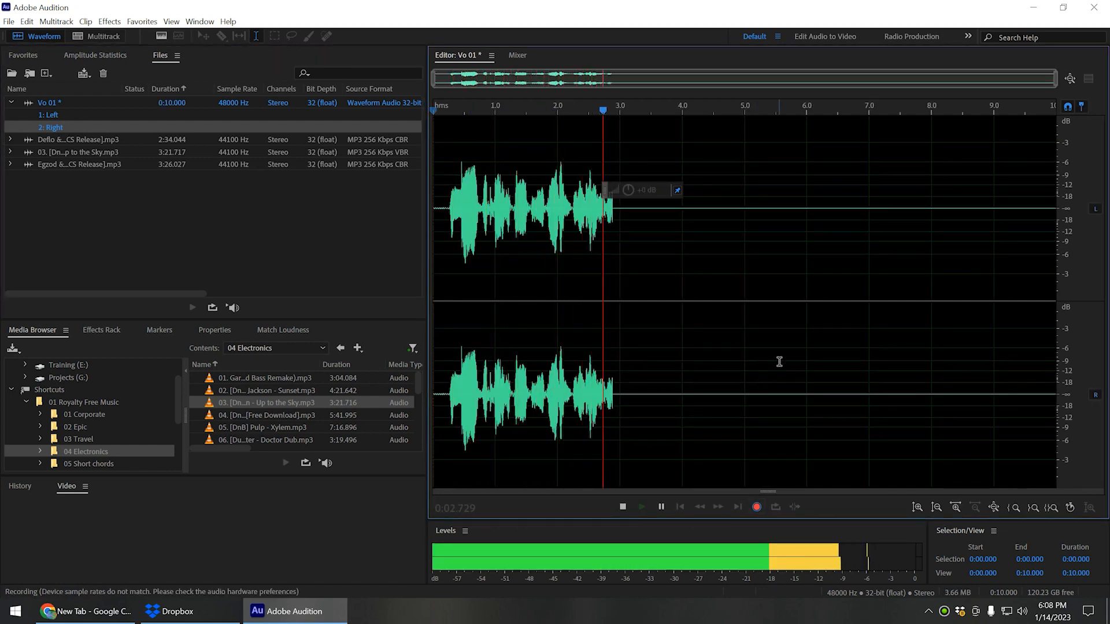
click(661, 507)
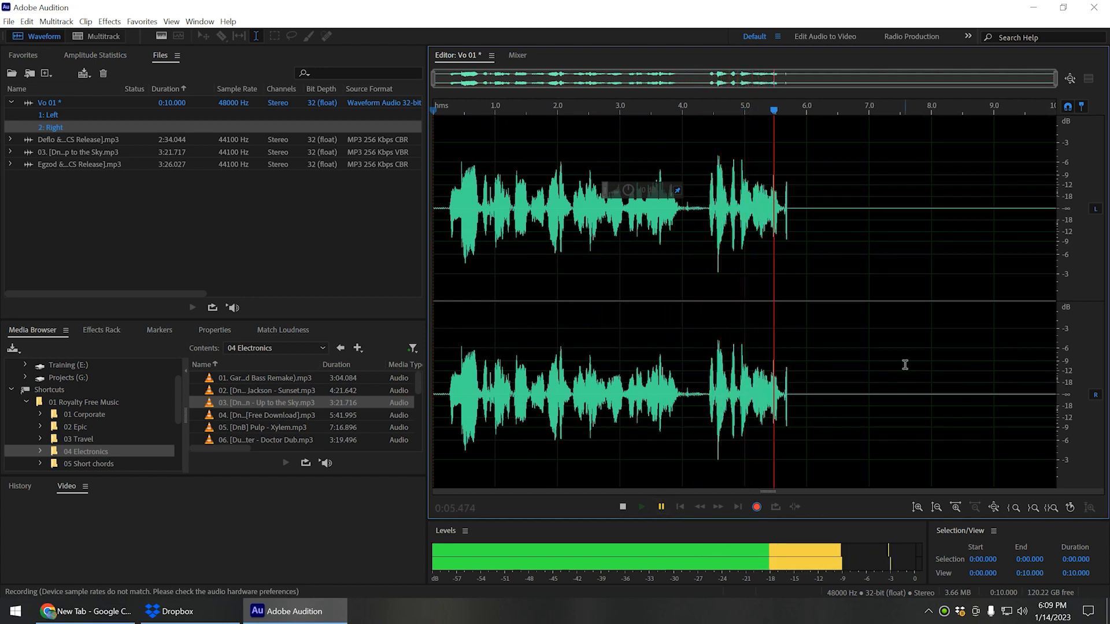
click(661, 507)
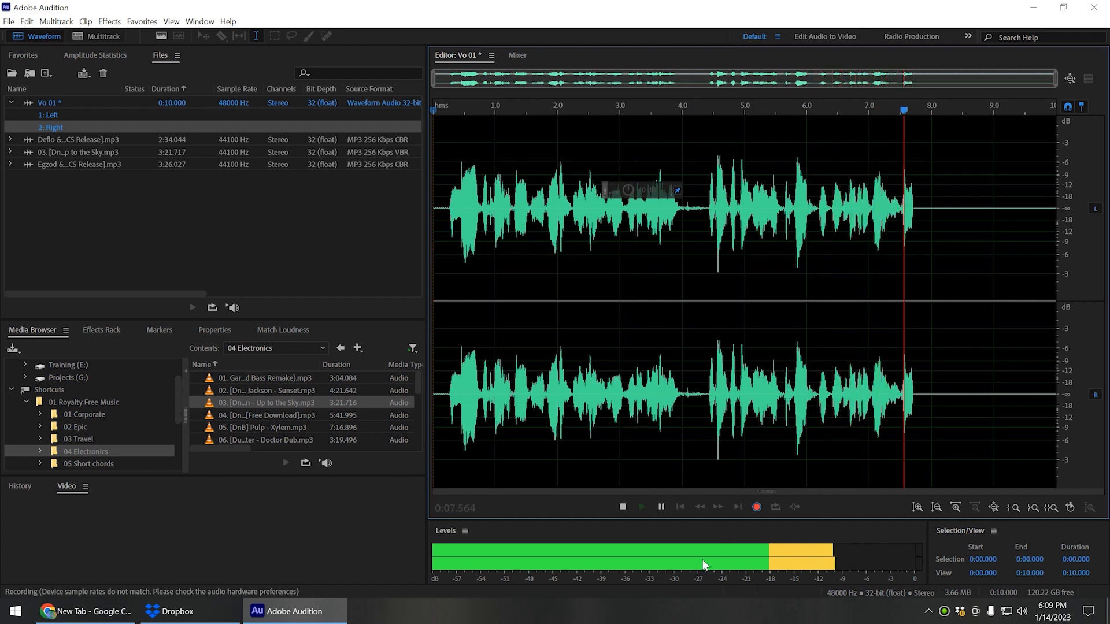
click(623, 507)
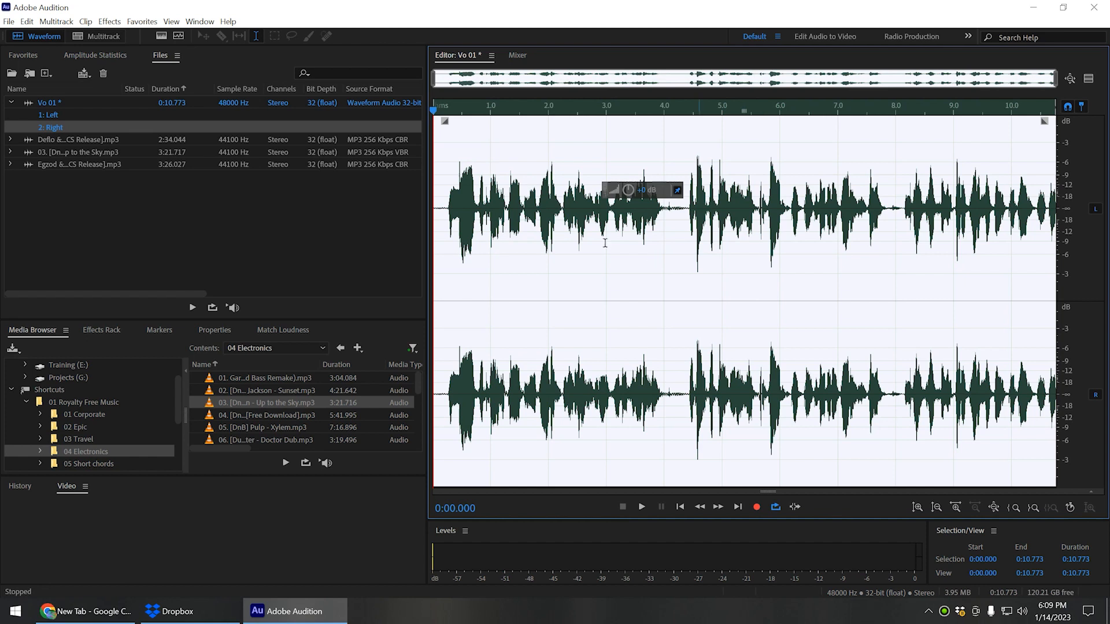
click(497, 212)
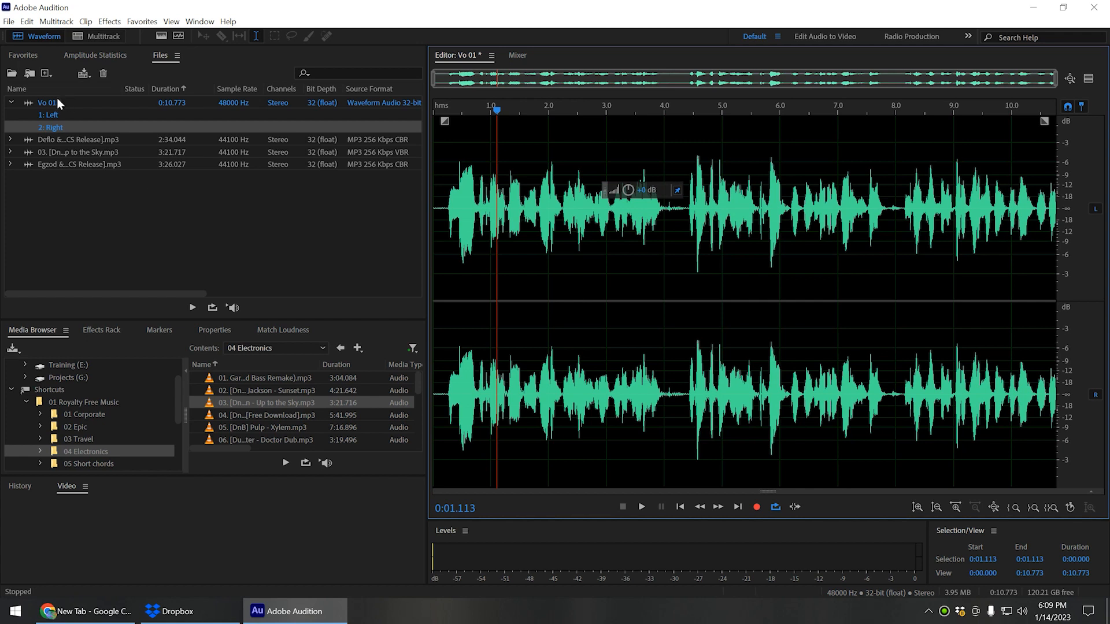
Open the save settings for the Vo 01 recording and move the dialog clear of the waveform's centre.
click(8, 22)
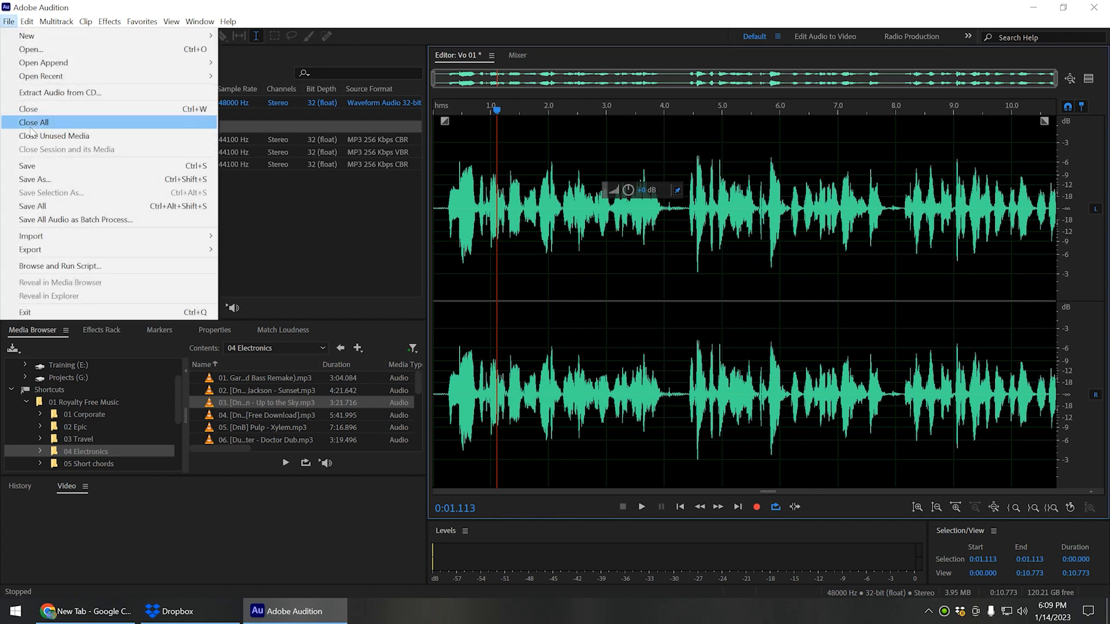
click(29, 168)
drag(333, 185, 196, 184)
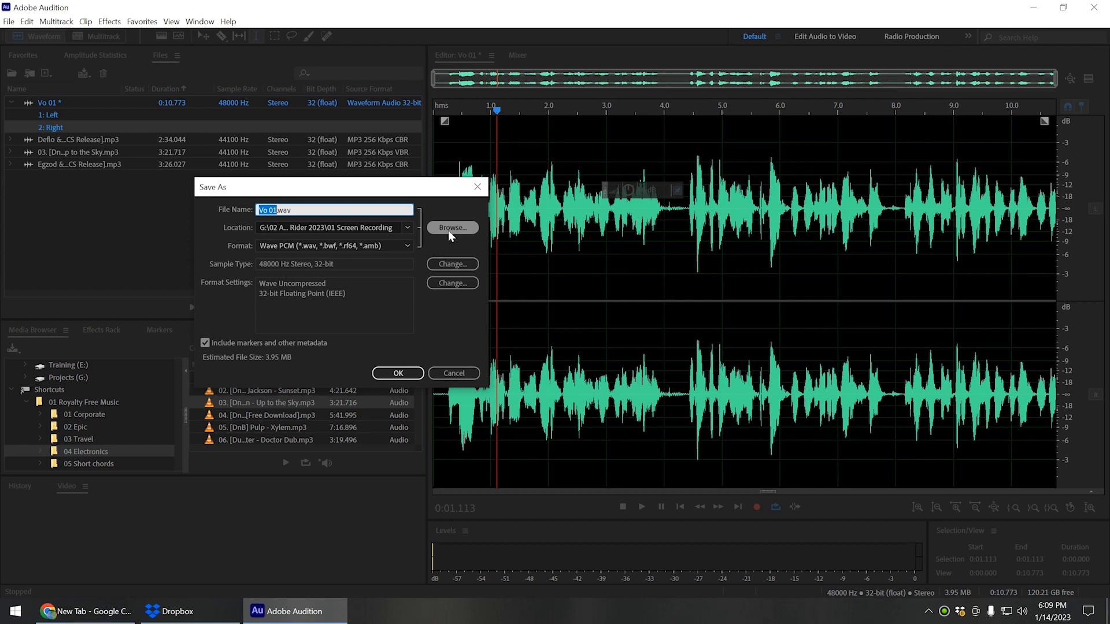
Switch to File Explorer and open the Project name - Copy folder inside 01 Adobe Audition.
click(173, 612)
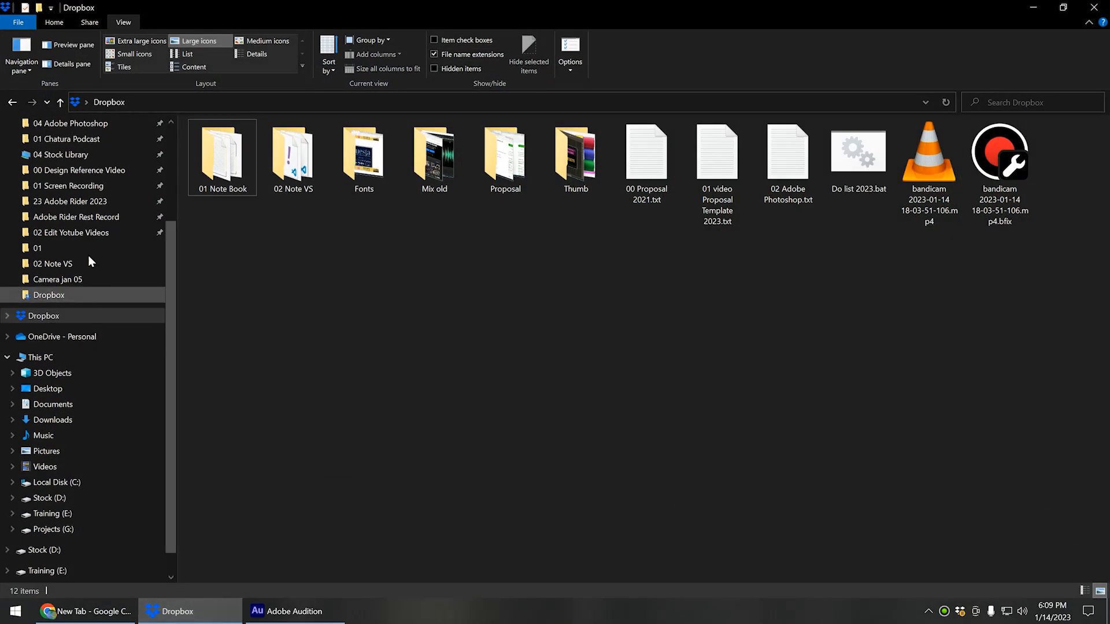
click(96, 220)
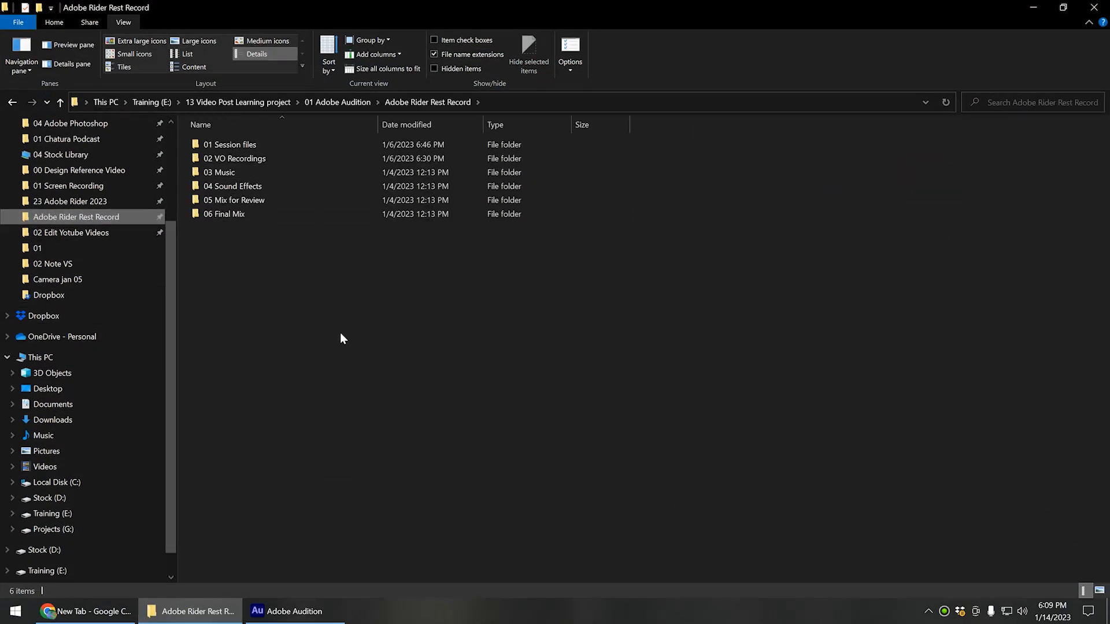
click(327, 102)
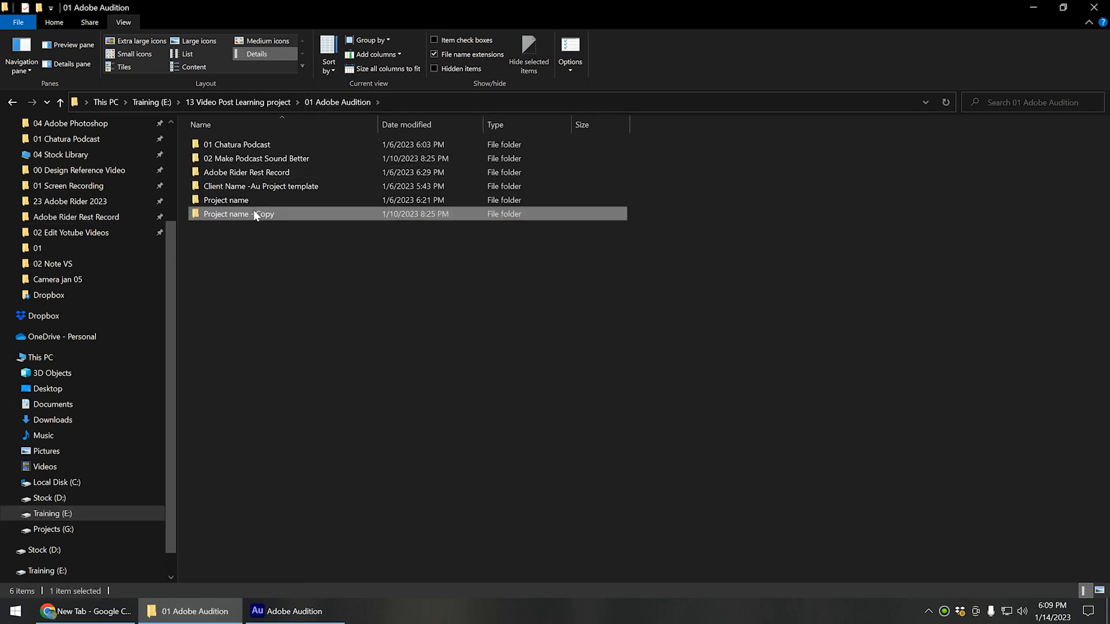
double_click(253, 211)
click(332, 321)
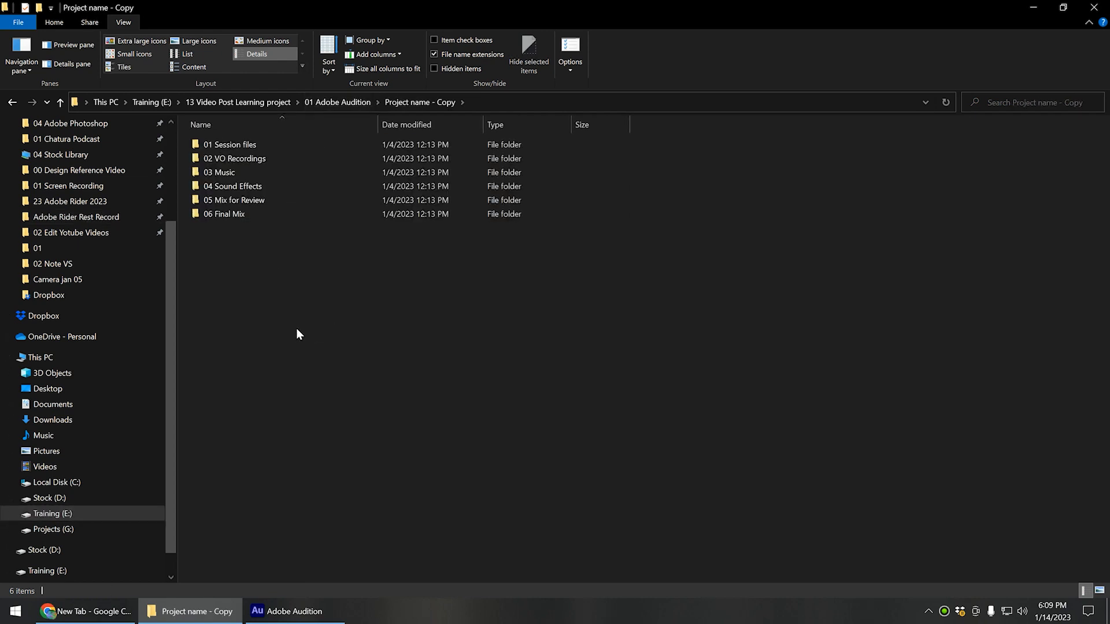
Examine the project template's subfolders, from 01 Session files and 02 VO Recordings through 06 Final Mix.
double_click(237, 145)
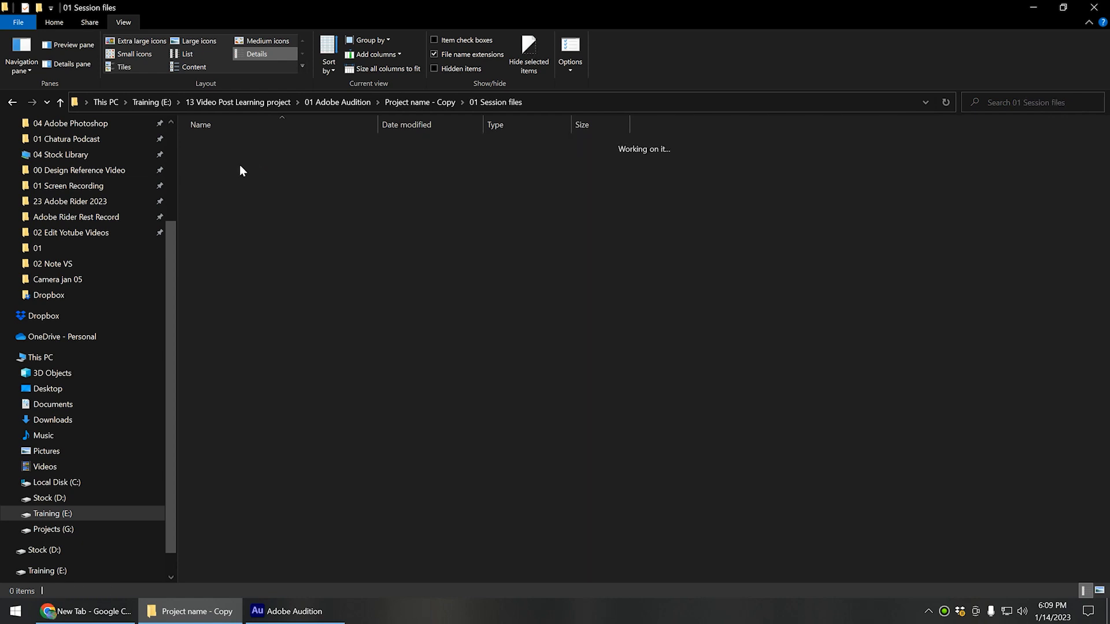
click(12, 101)
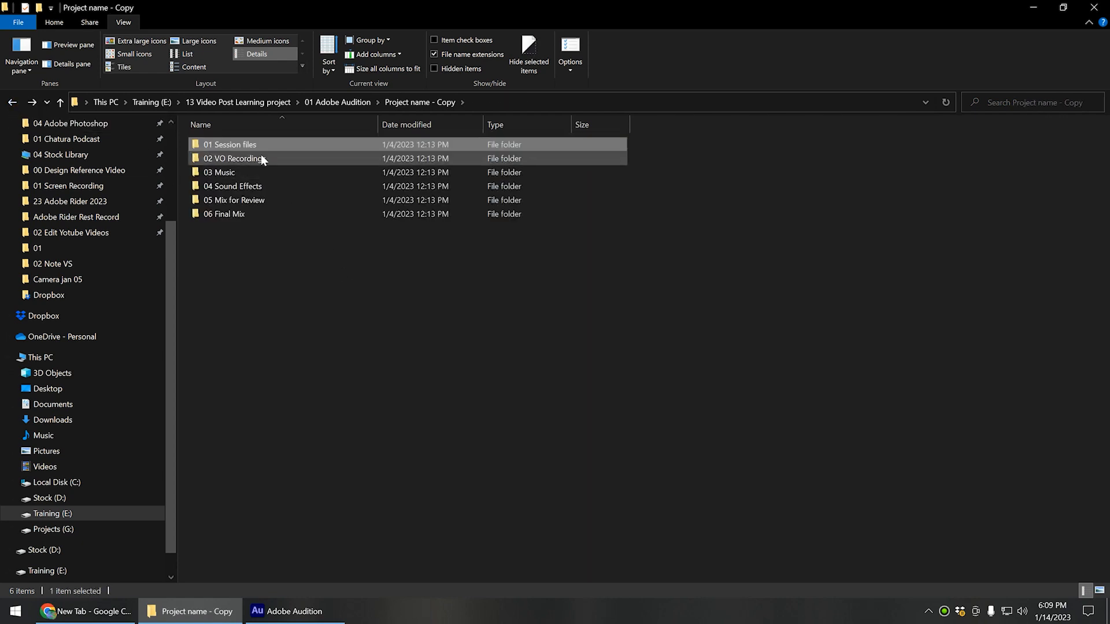
click(272, 157)
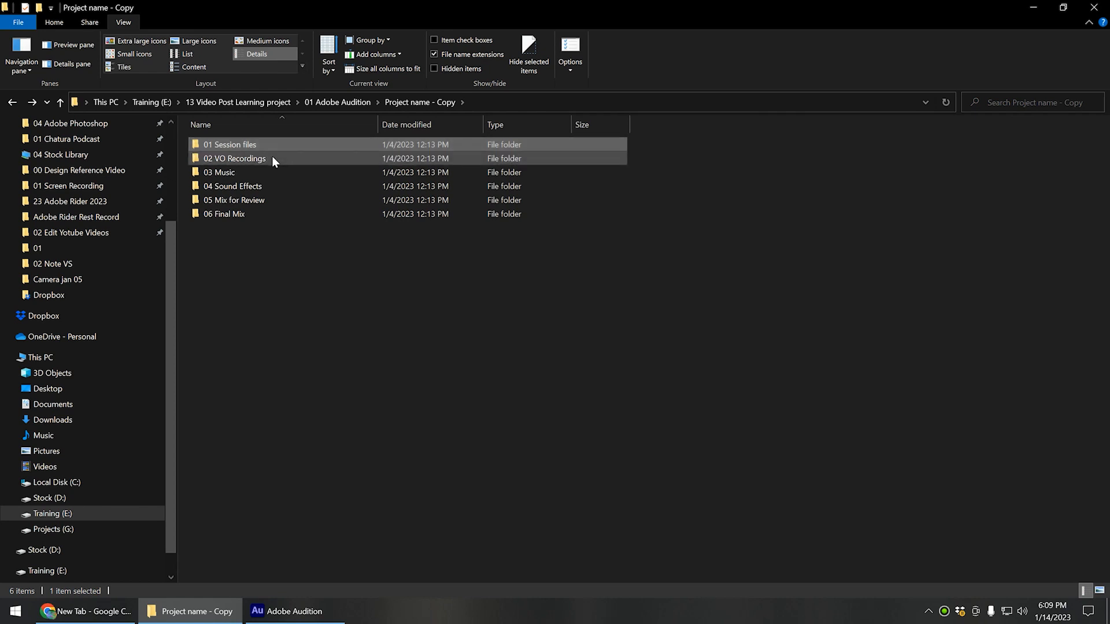
click(229, 172)
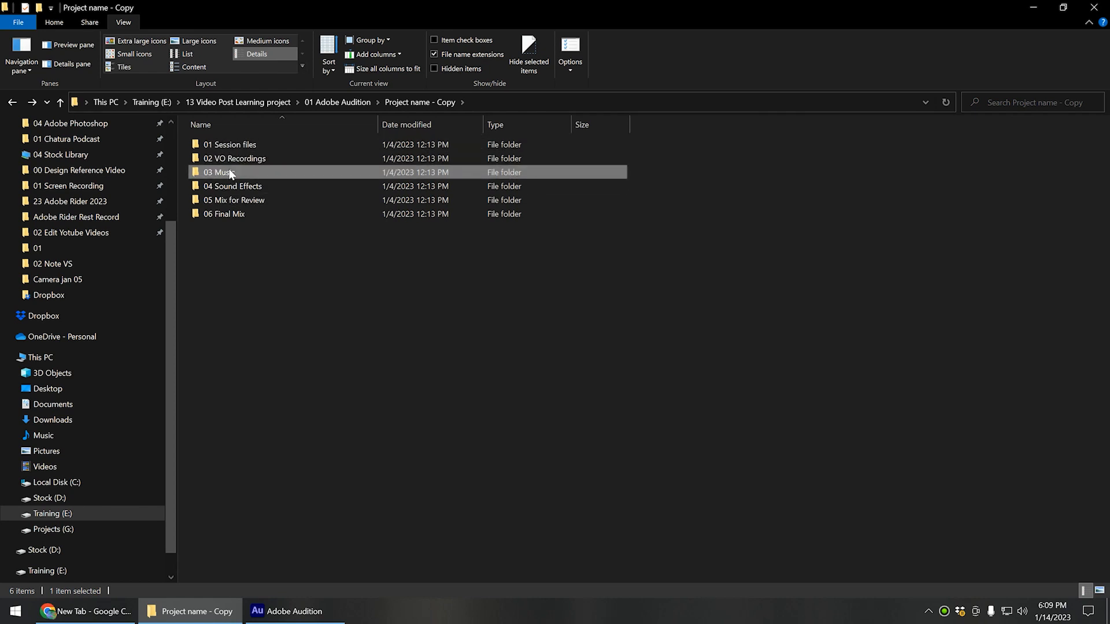
click(251, 186)
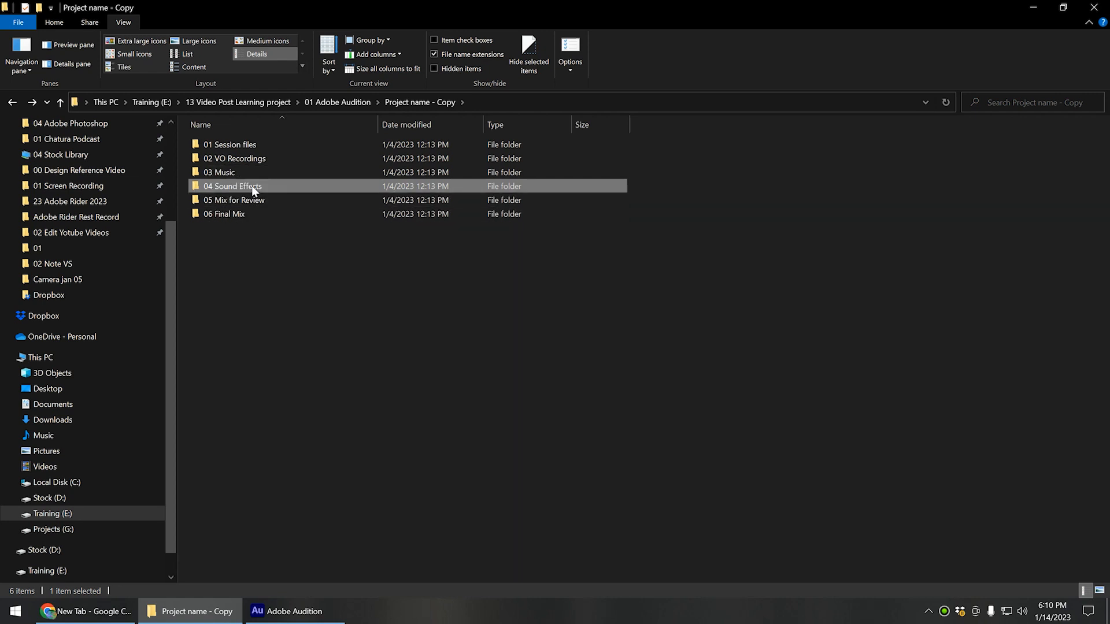
click(252, 205)
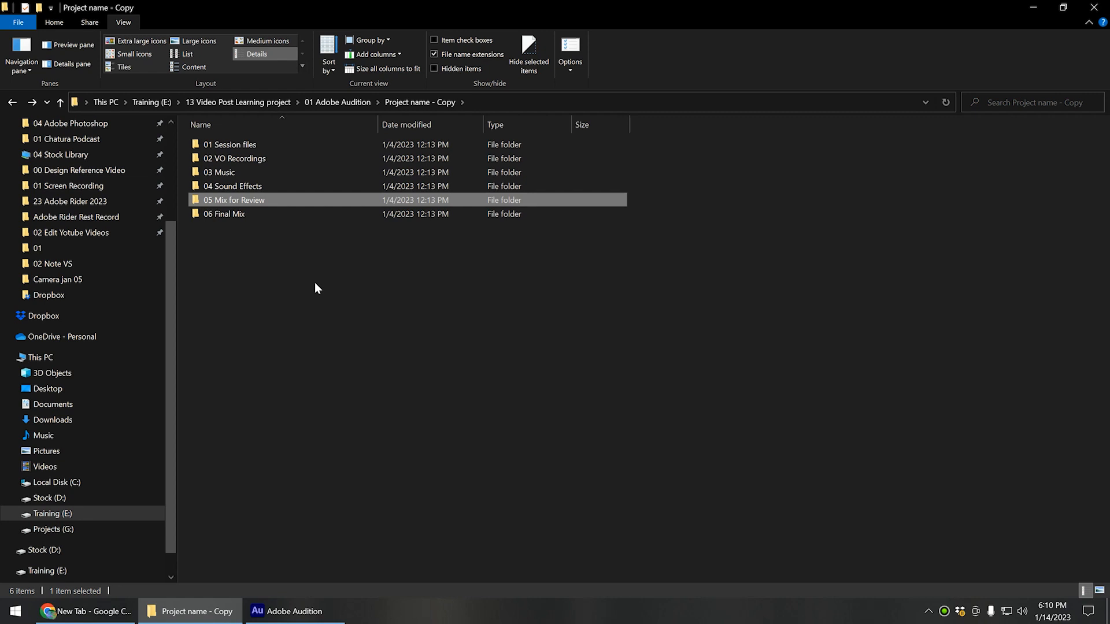
click(232, 215)
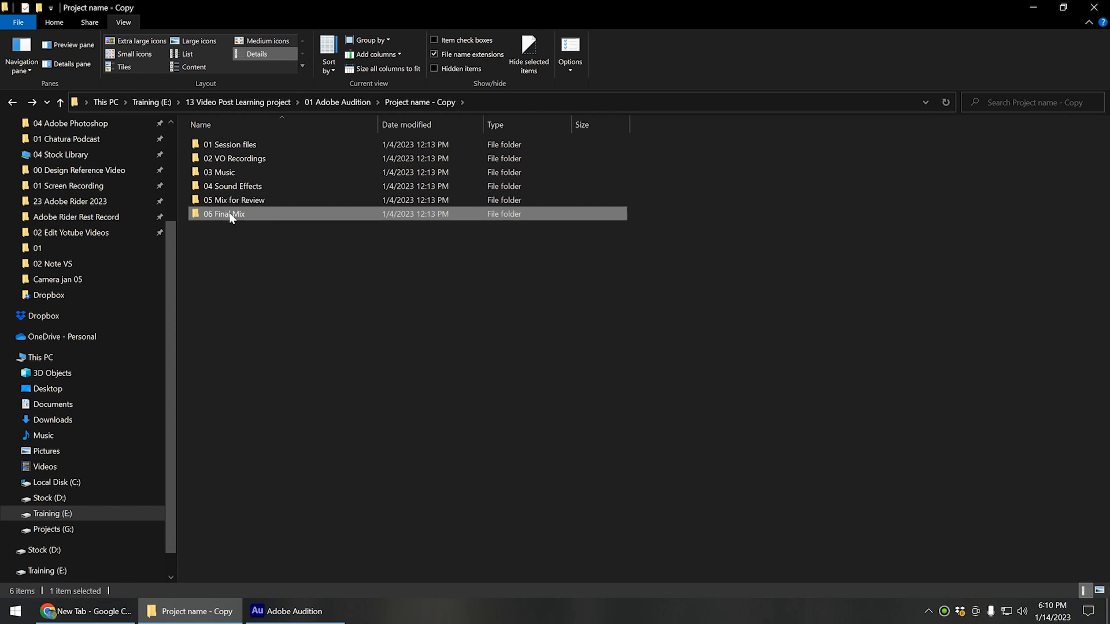
key(F2)
click(272, 258)
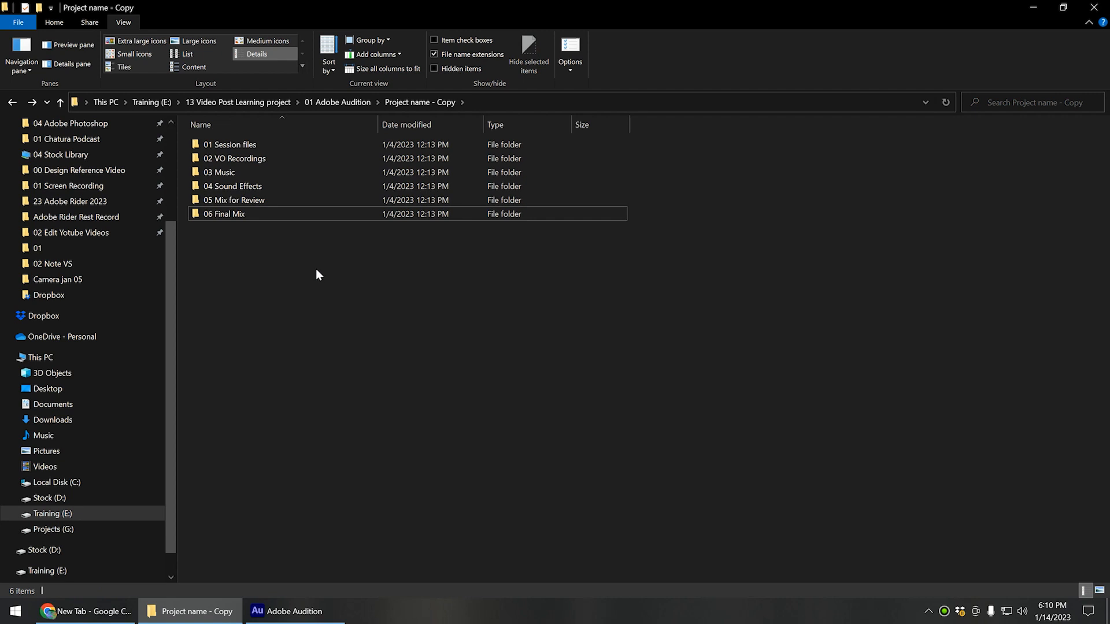
Return to Adobe Audition and save the recording as Vo 01.wav in Wave PCM format in Adobe Rider Rest Record > 02 VO Recordings.
click(294, 611)
click(452, 228)
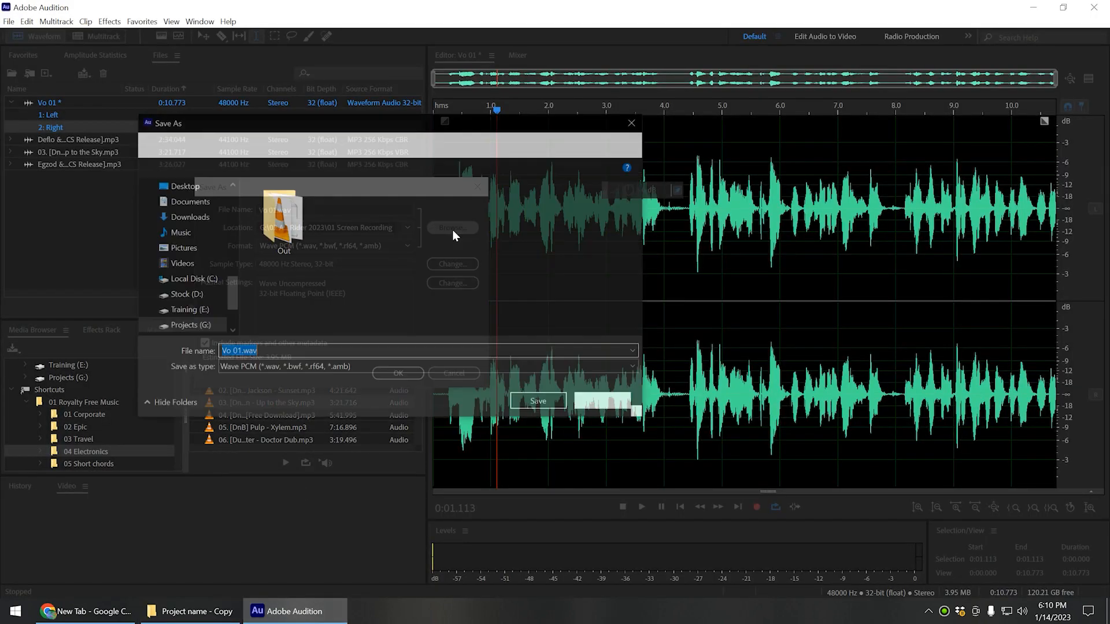
scroll(186, 231, up, 3)
click(188, 263)
click(189, 250)
double_click(295, 221)
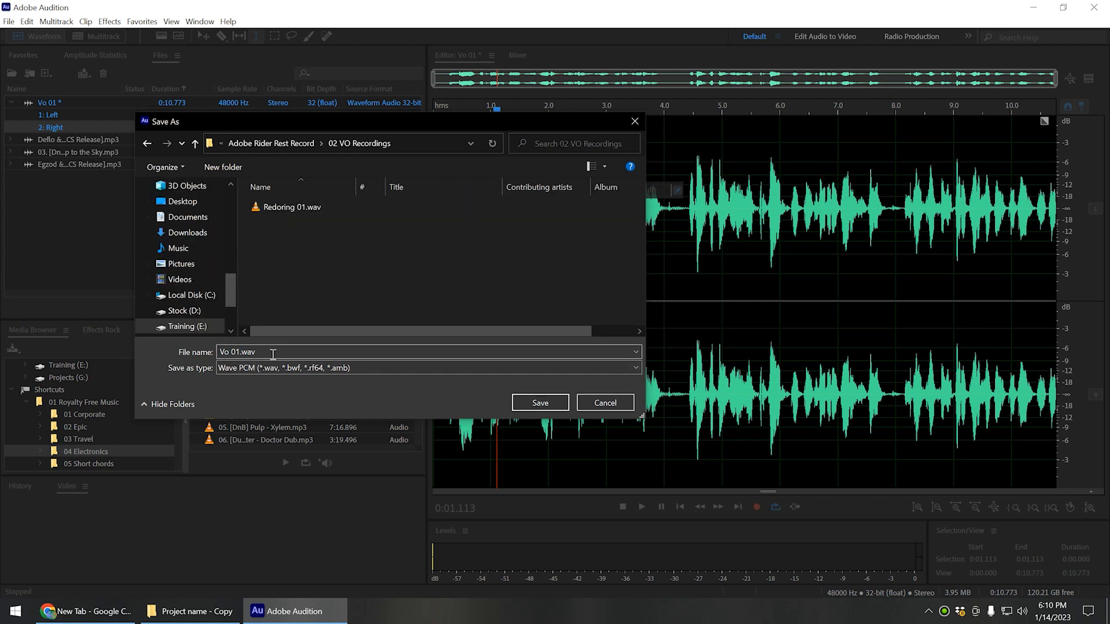
click(534, 400)
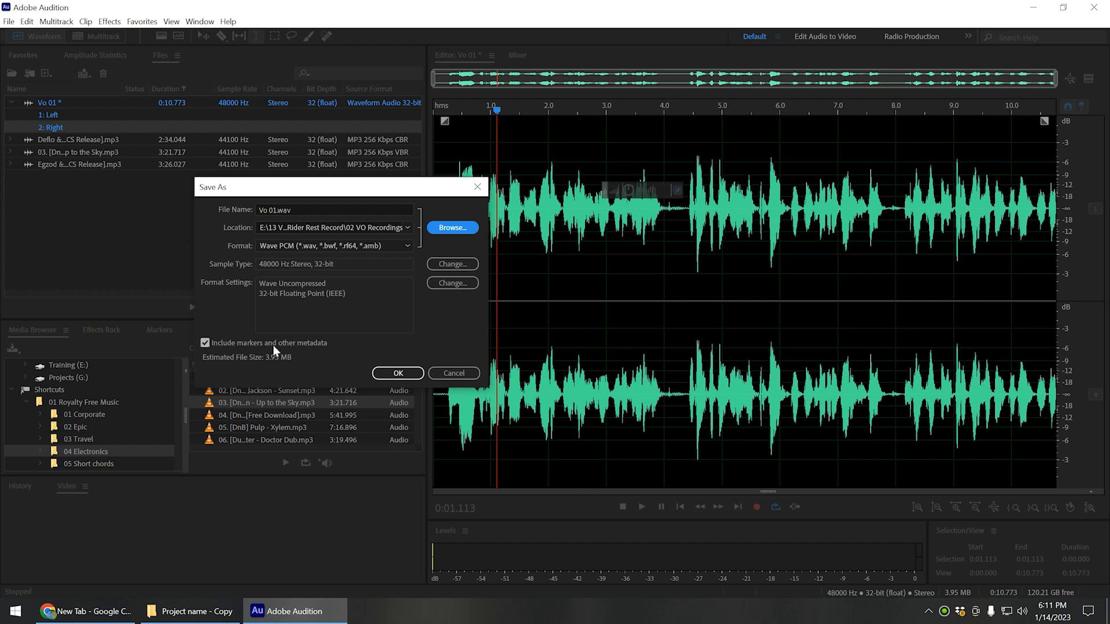
click(397, 373)
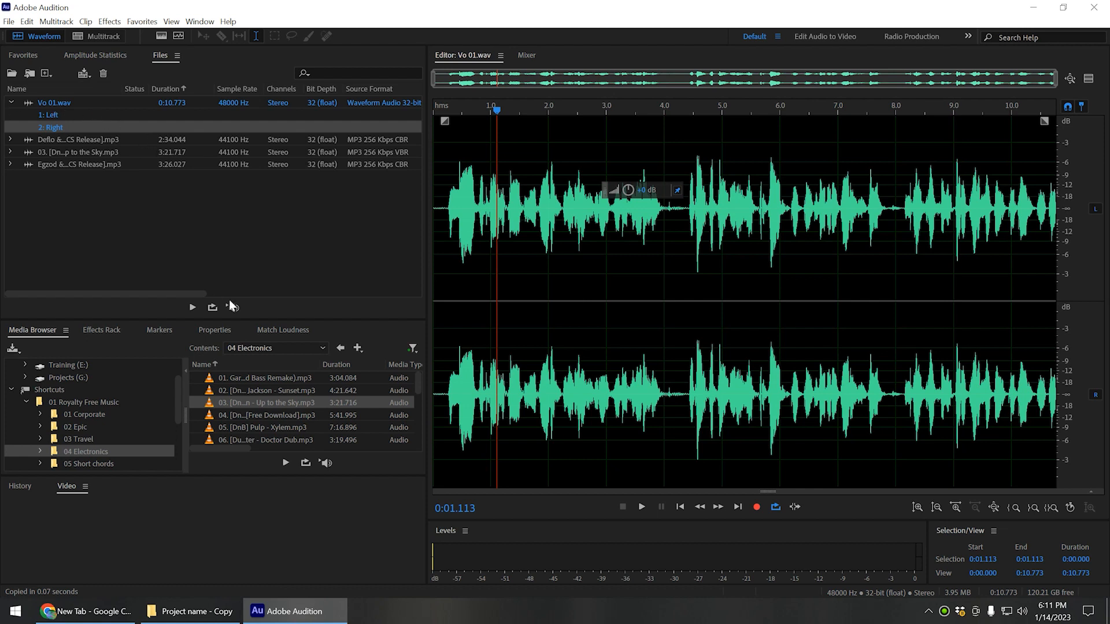
Collapse the channels of Vo 01.wav in the file list and create a new CD layout.
click(12, 101)
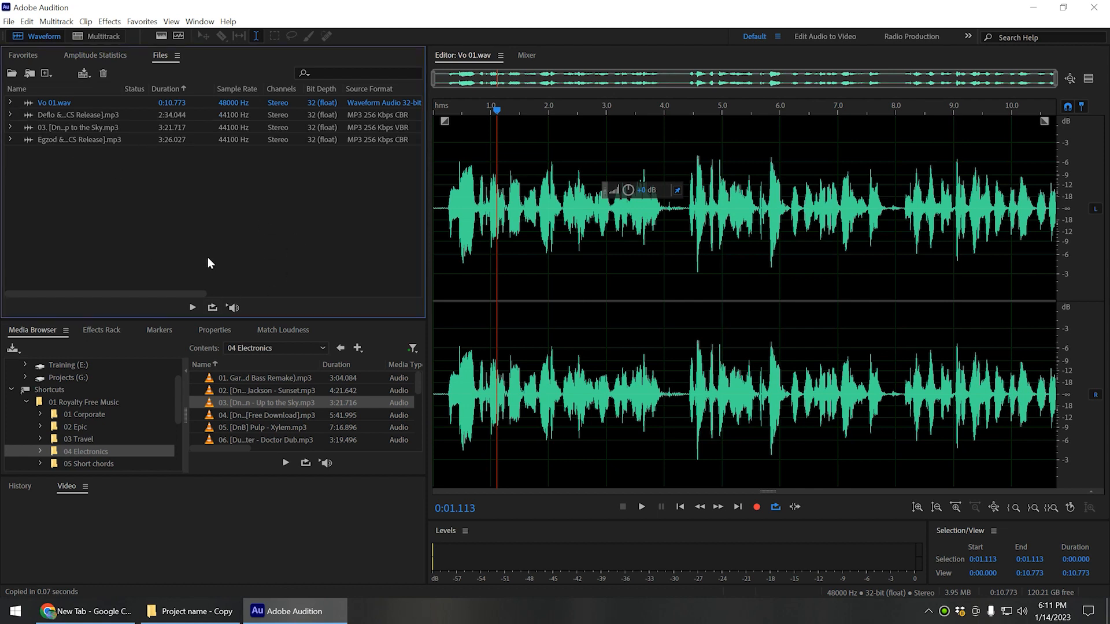
click(46, 74)
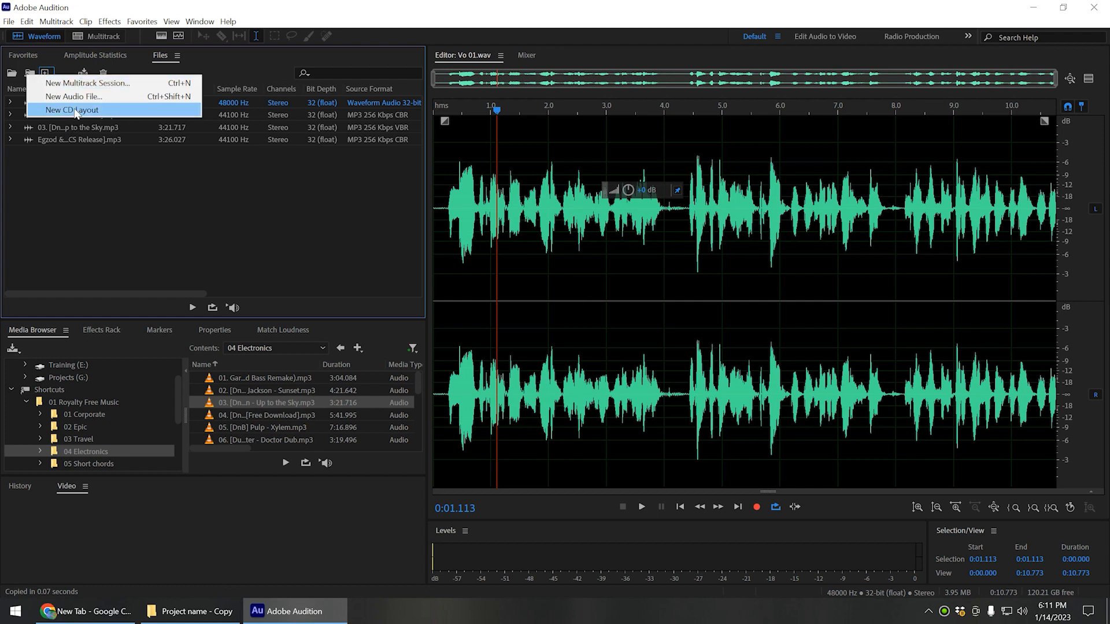
click(106, 111)
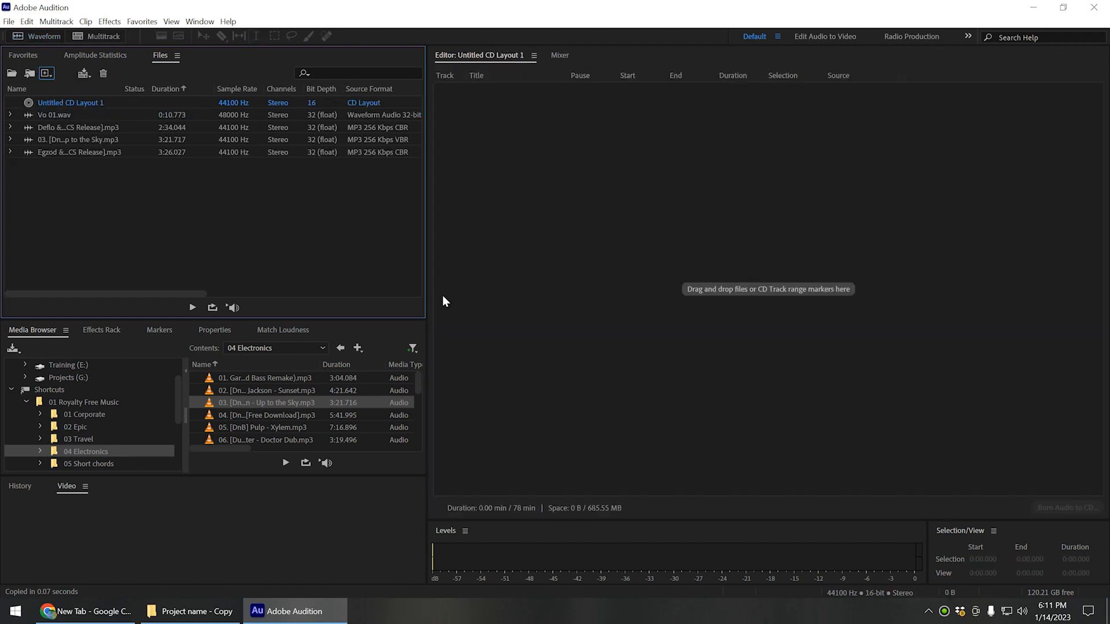
click(545, 185)
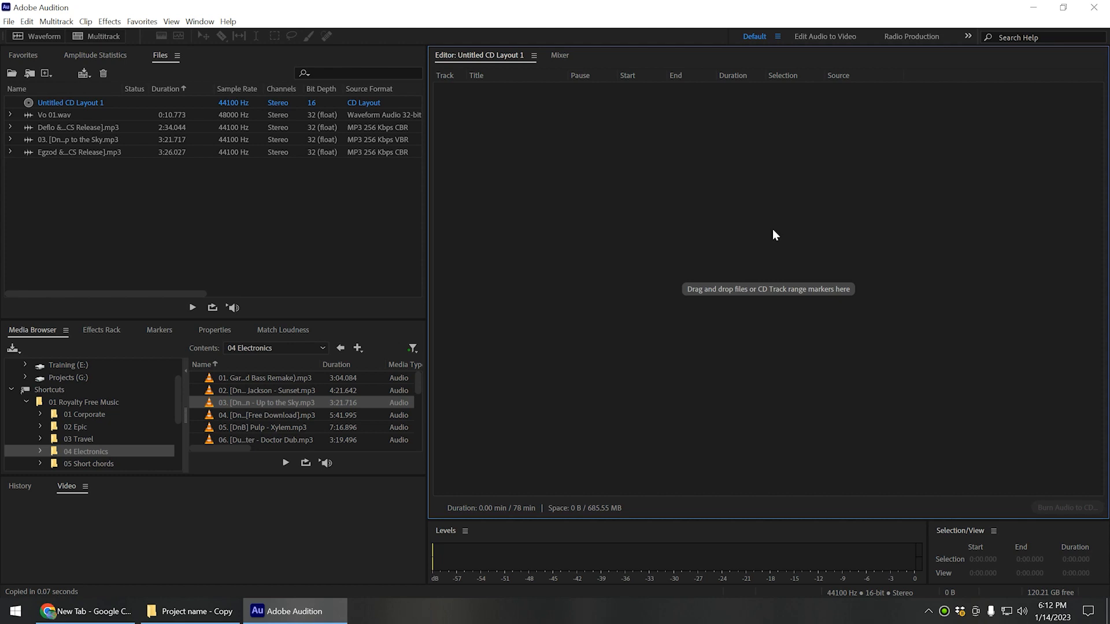
Add Vo 01.wav, the Deflo MP3 and the Up to the Sky MP3 to the CD layout, with Vo 01 as the last track.
click(47, 102)
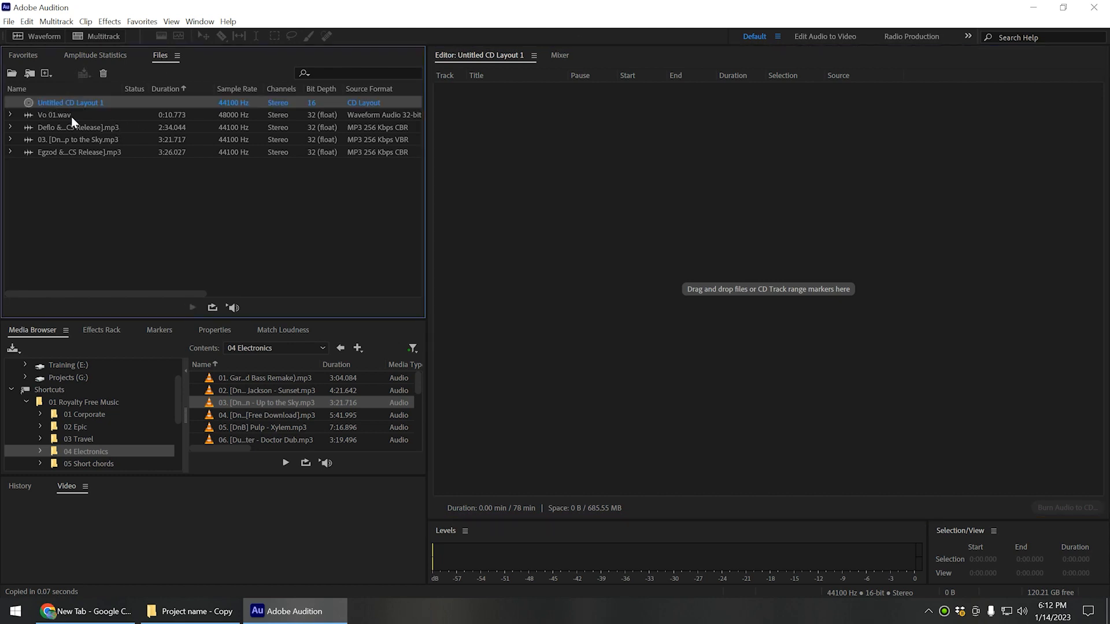
drag(58, 115, 480, 164)
drag(71, 128, 433, 152)
drag(92, 141, 548, 168)
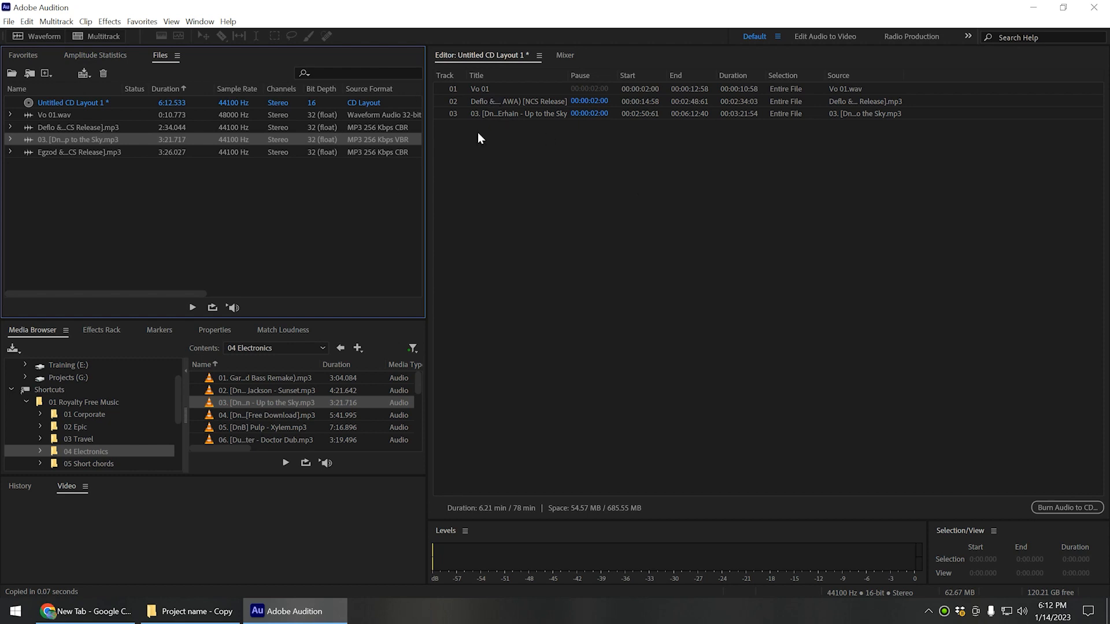
click(505, 99)
mouse_move(505, 96)
mouse_down()
mouse_move(508, 82)
mouse_move(482, 98)
mouse_move(484, 89)
mouse_move(485, 119)
mouse_move(488, 95)
mouse_up()
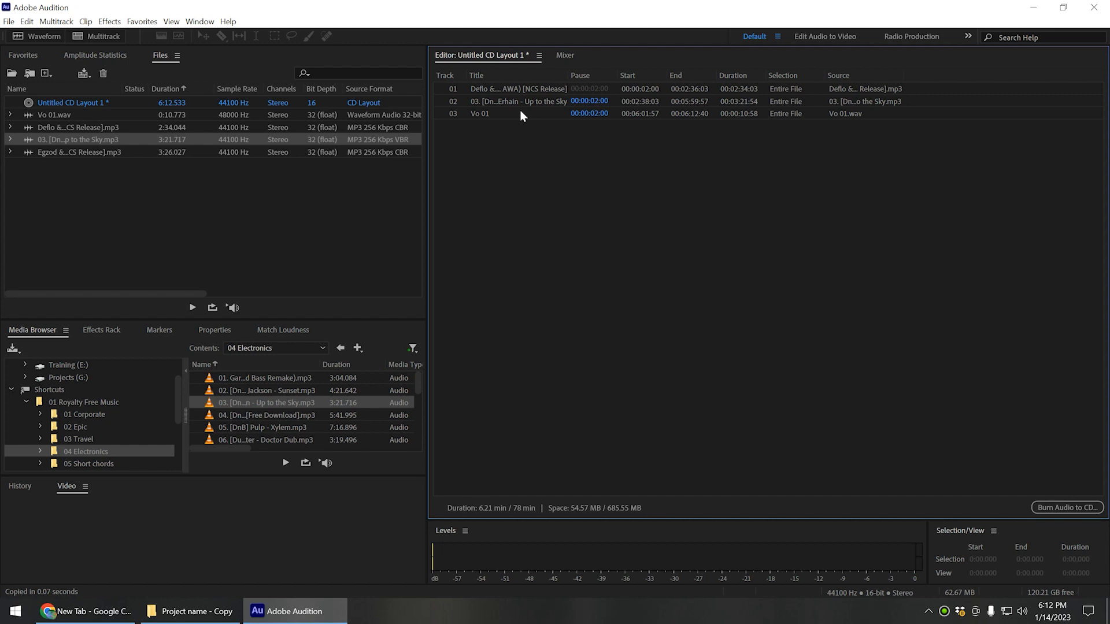
Try the CD burning settings with 10 copies and verification after burning, and cancel without burning.
click(1054, 509)
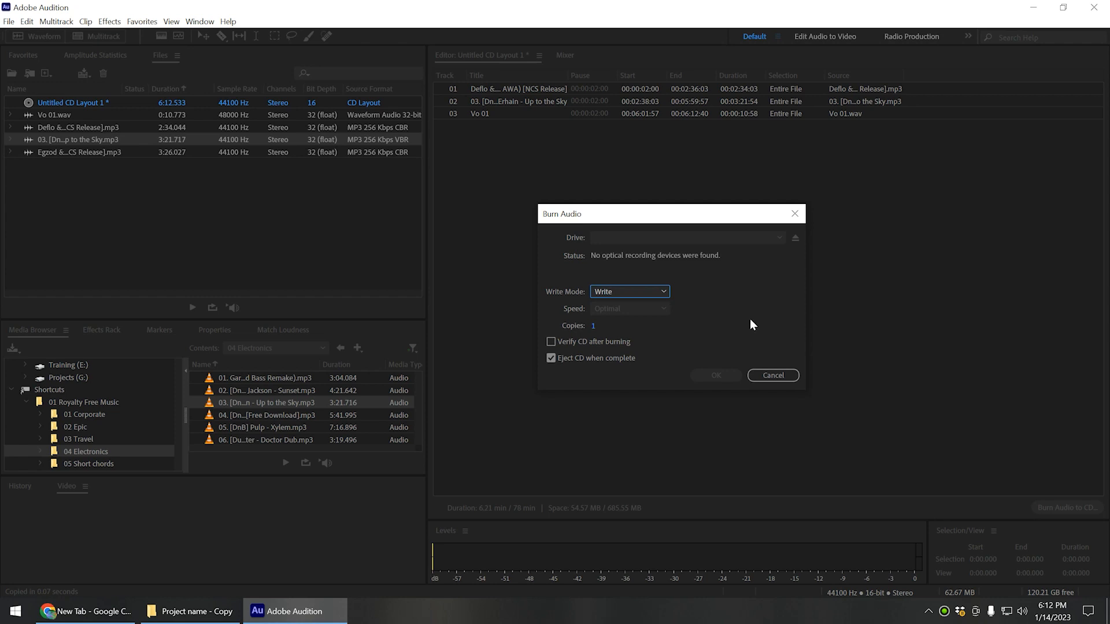
click(594, 326)
text(10)
key(Return)
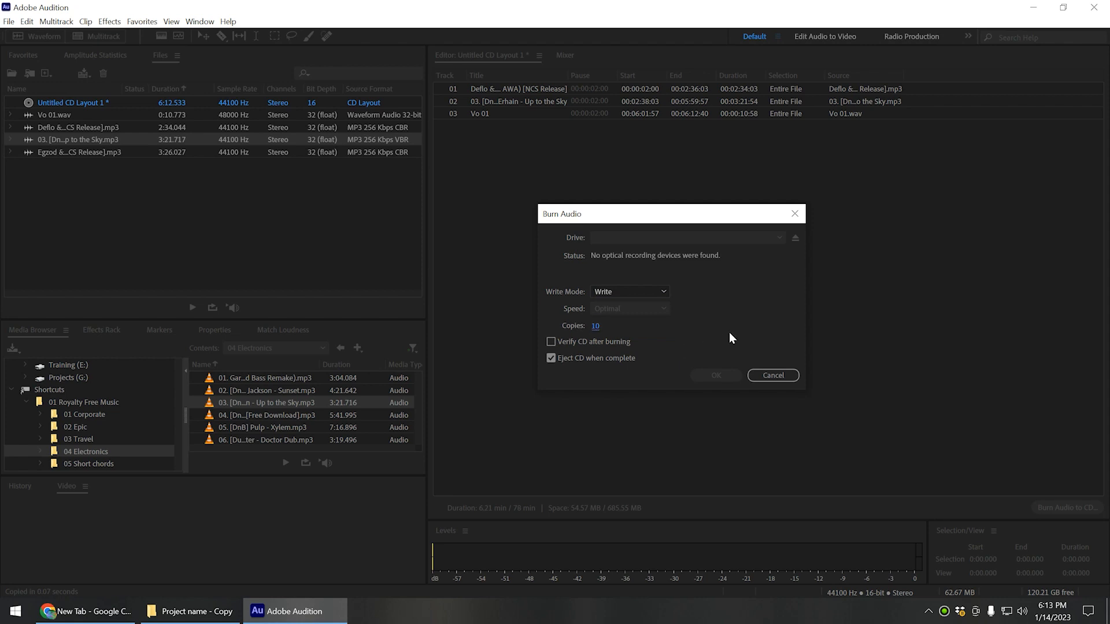
click(557, 341)
click(785, 377)
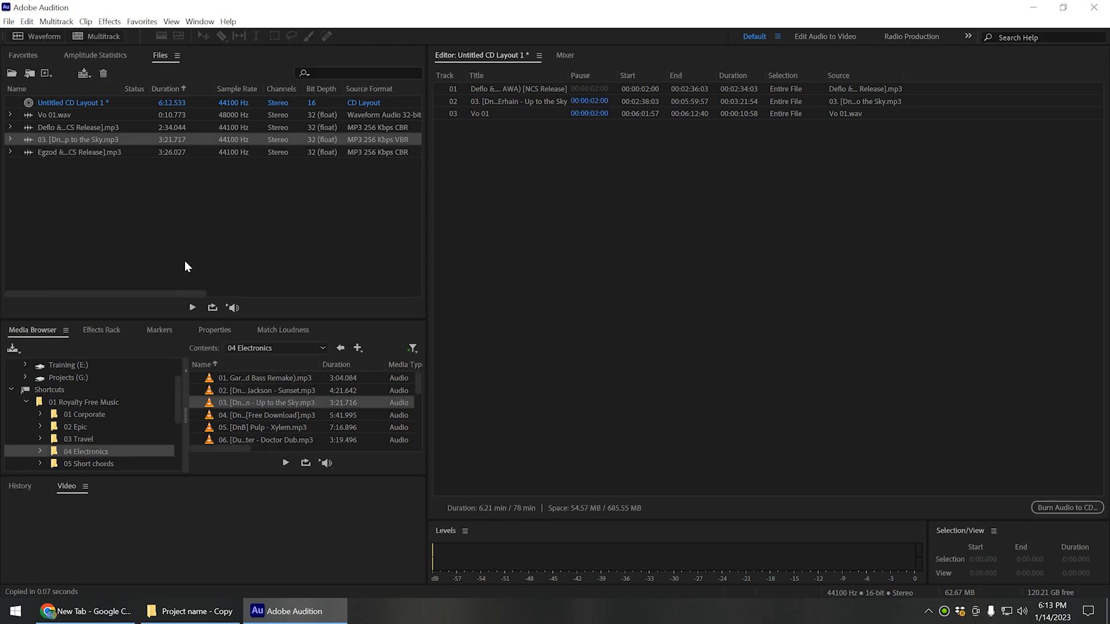
Start a new multitrack session and name it Podcast 02.
click(47, 73)
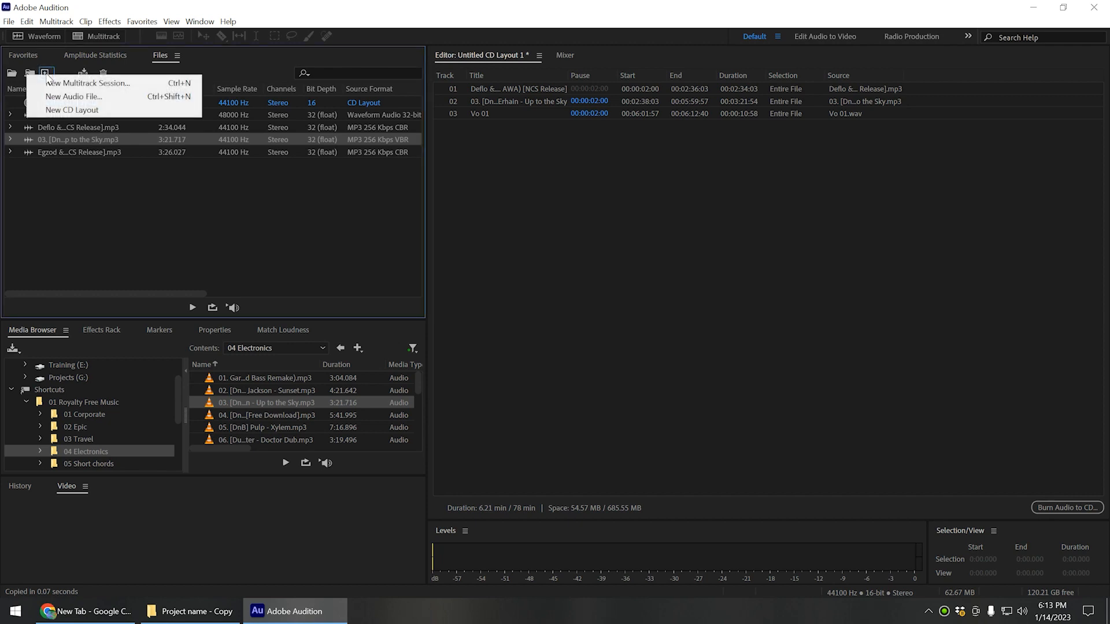
click(101, 84)
drag(483, 219, 433, 199)
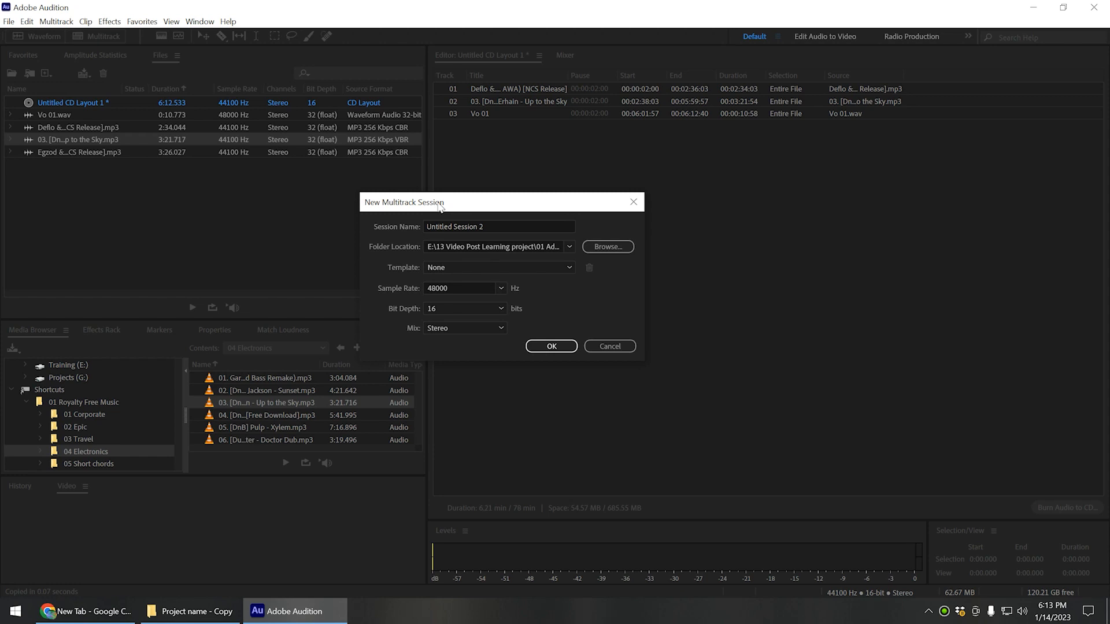
triple_click(514, 226)
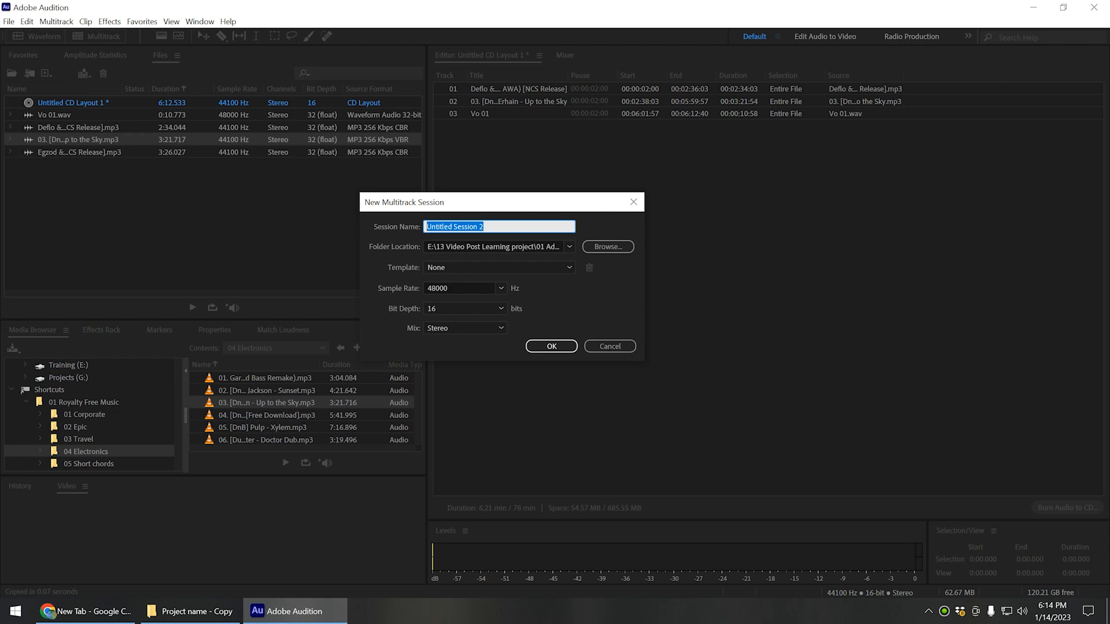
text(Podc)
text(02)
Set the session's folder location to 01 Session files inside the podcast project folder.
click(595, 249)
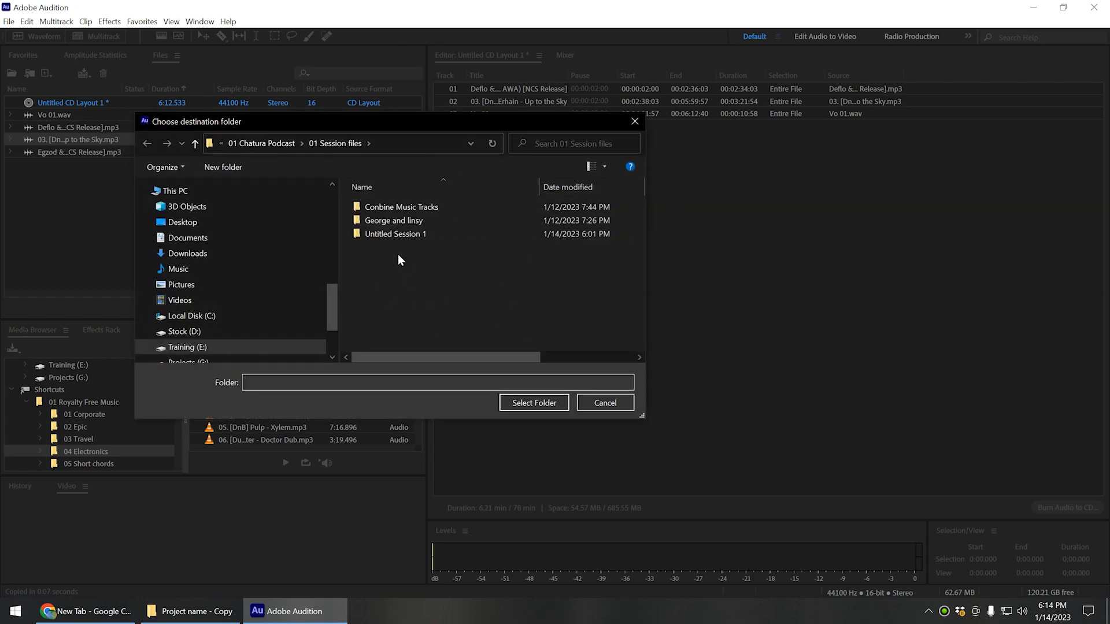
scroll(260, 246, up, 2)
click(264, 143)
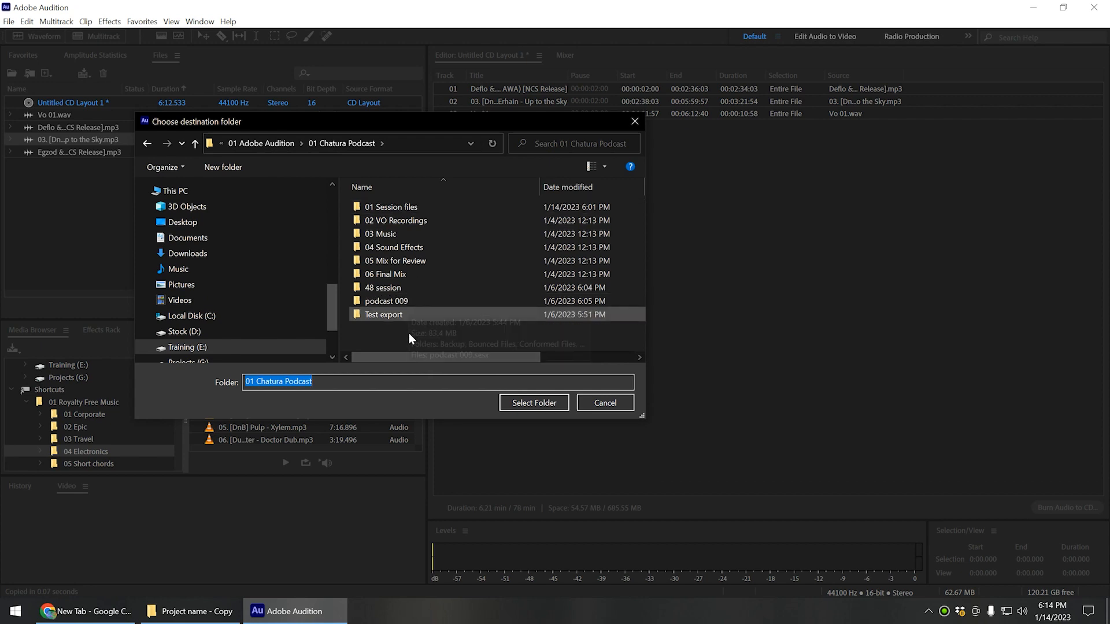
double_click(403, 208)
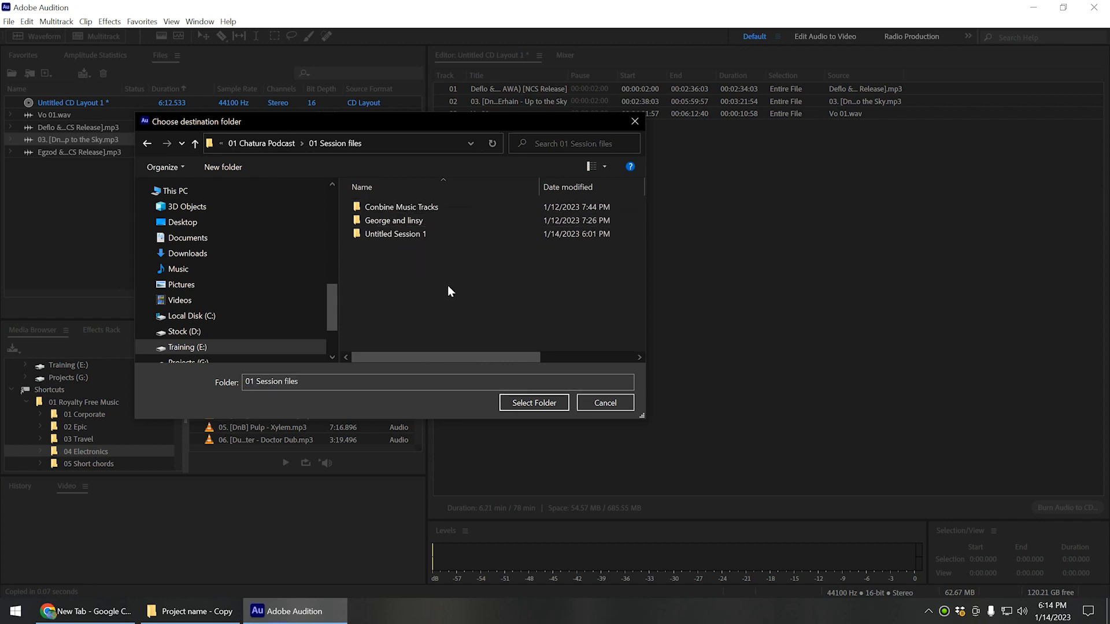
click(533, 403)
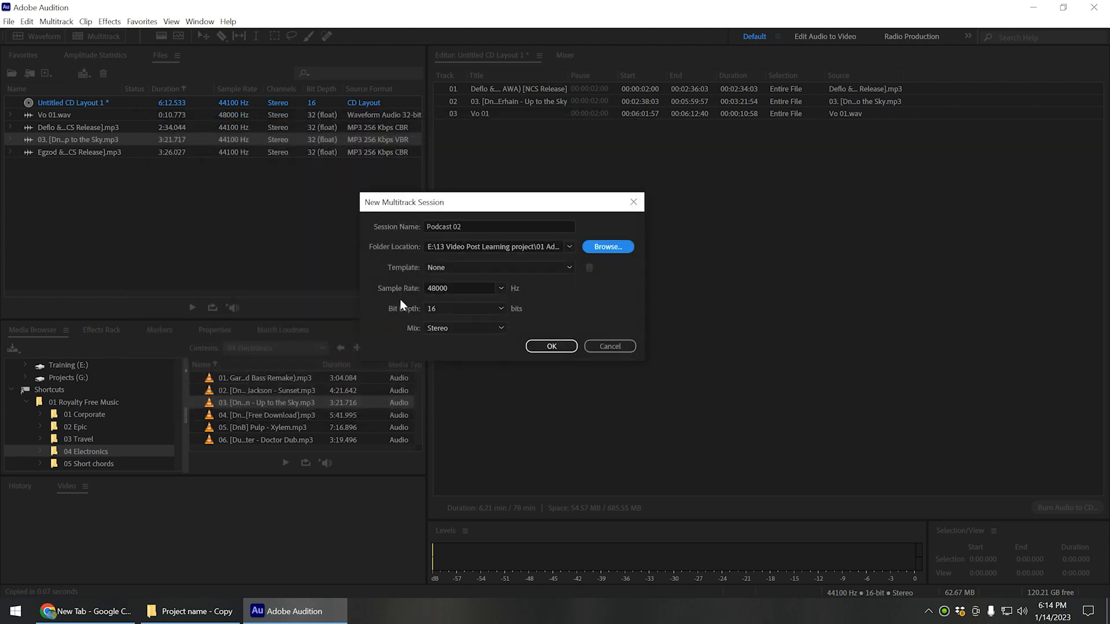
Apply the Podcast template to the new session and create it.
click(453, 269)
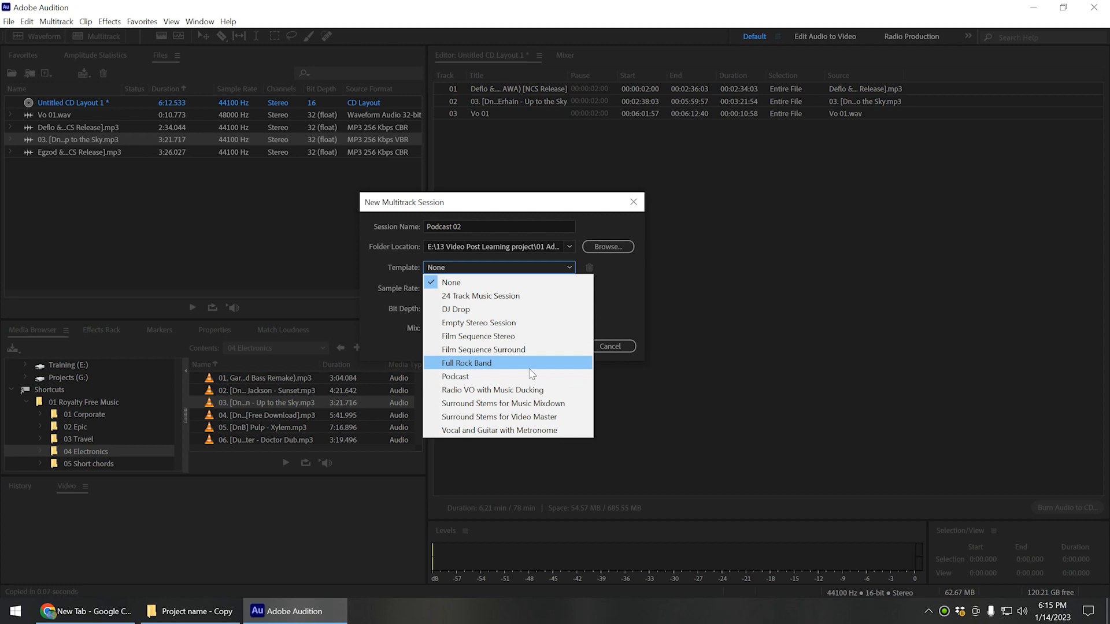
click(503, 377)
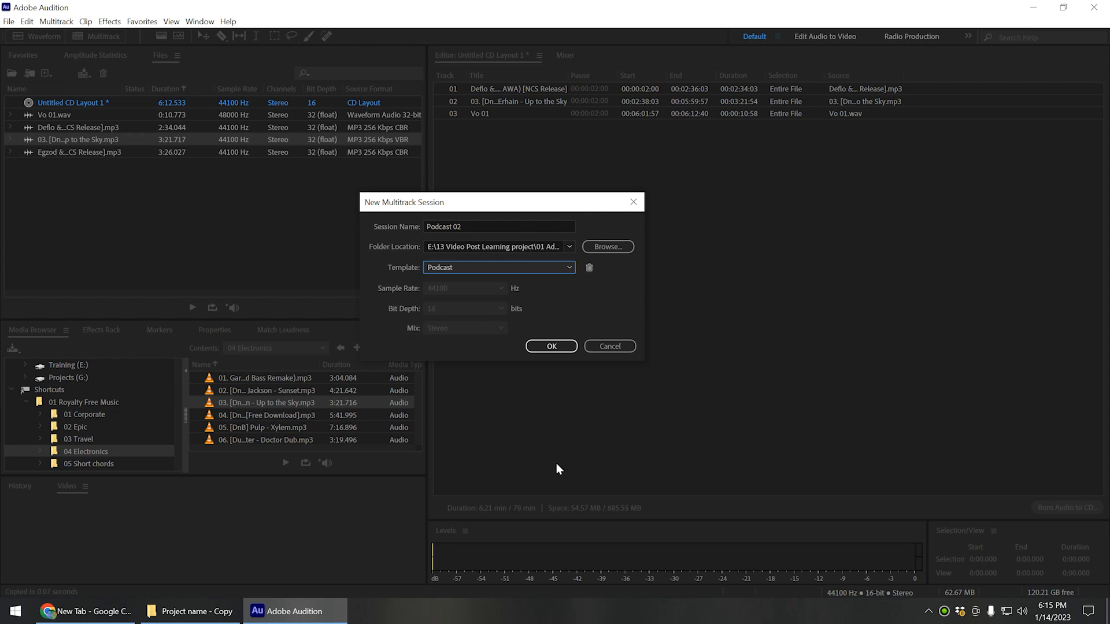
click(554, 346)
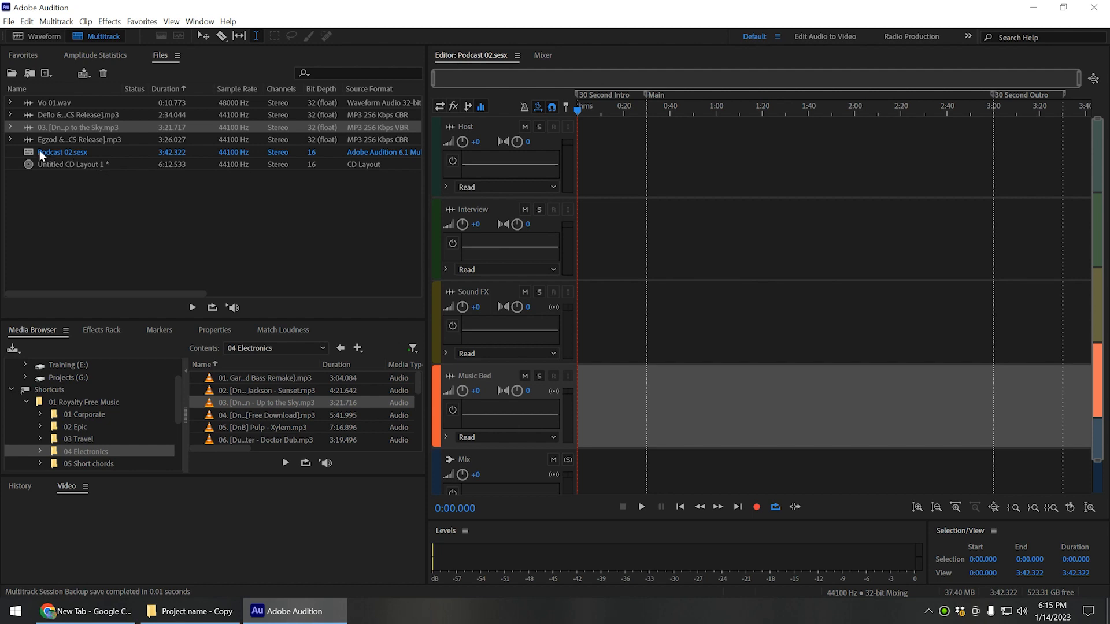
Examine the Podcast 02 session's Host, Interview, Sound FX, Music Bed and Mix tracks and its timeline sections.
click(54, 151)
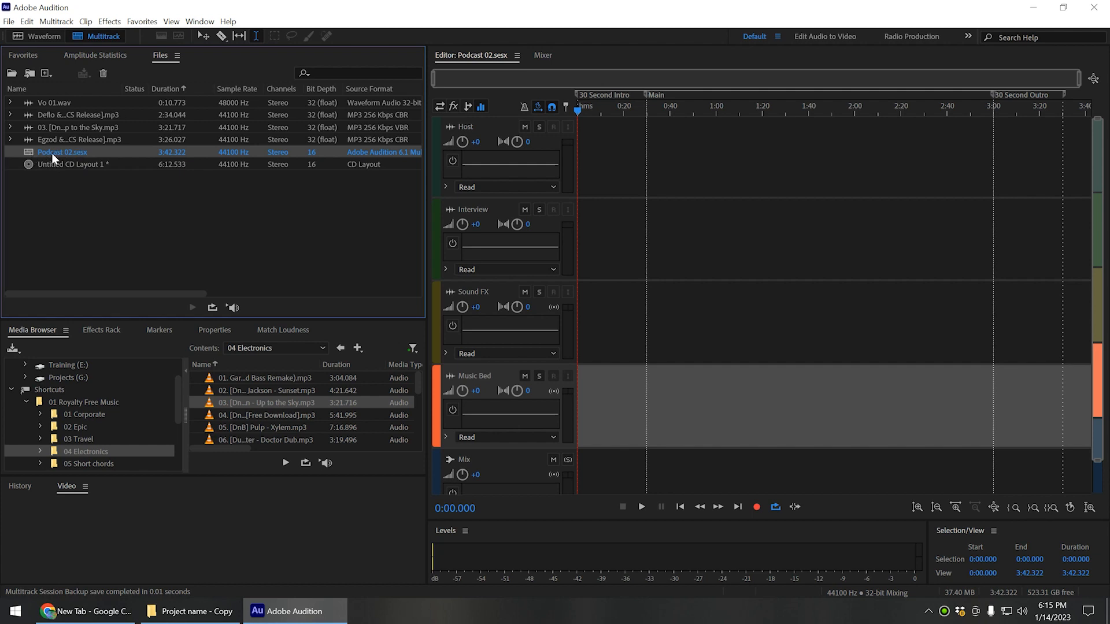
click(701, 189)
drag(1098, 195, 1103, 137)
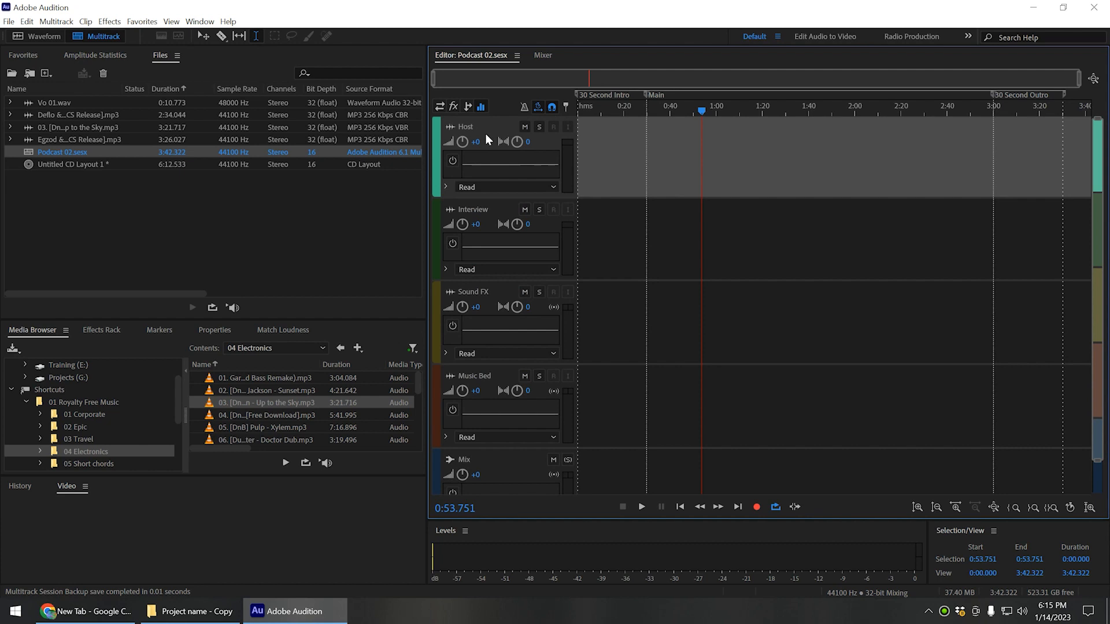
click(543, 223)
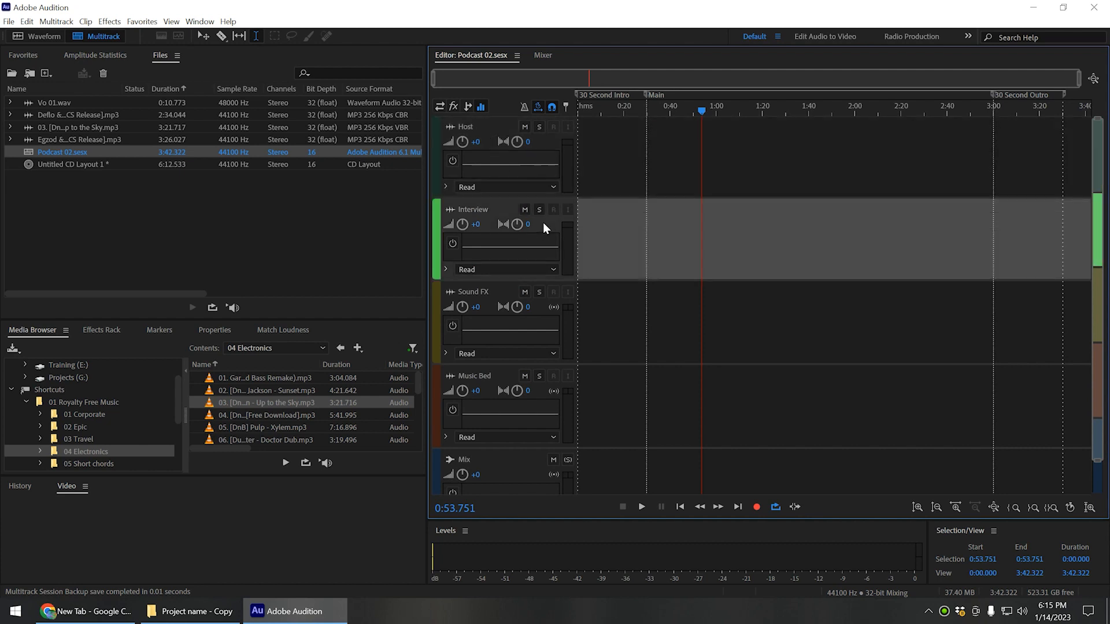
click(498, 292)
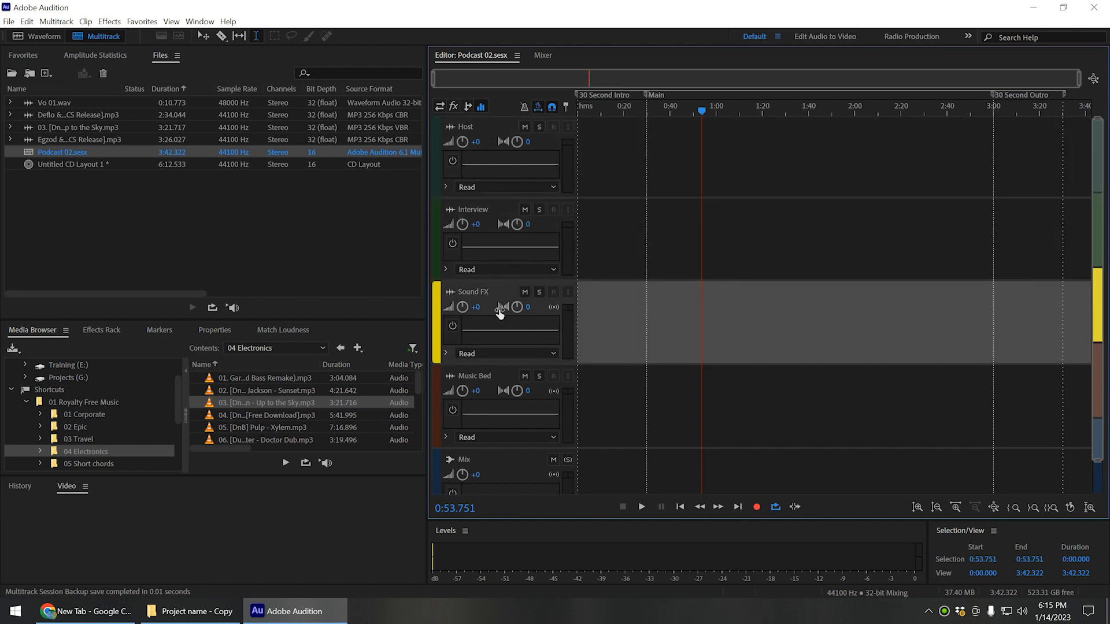
click(501, 374)
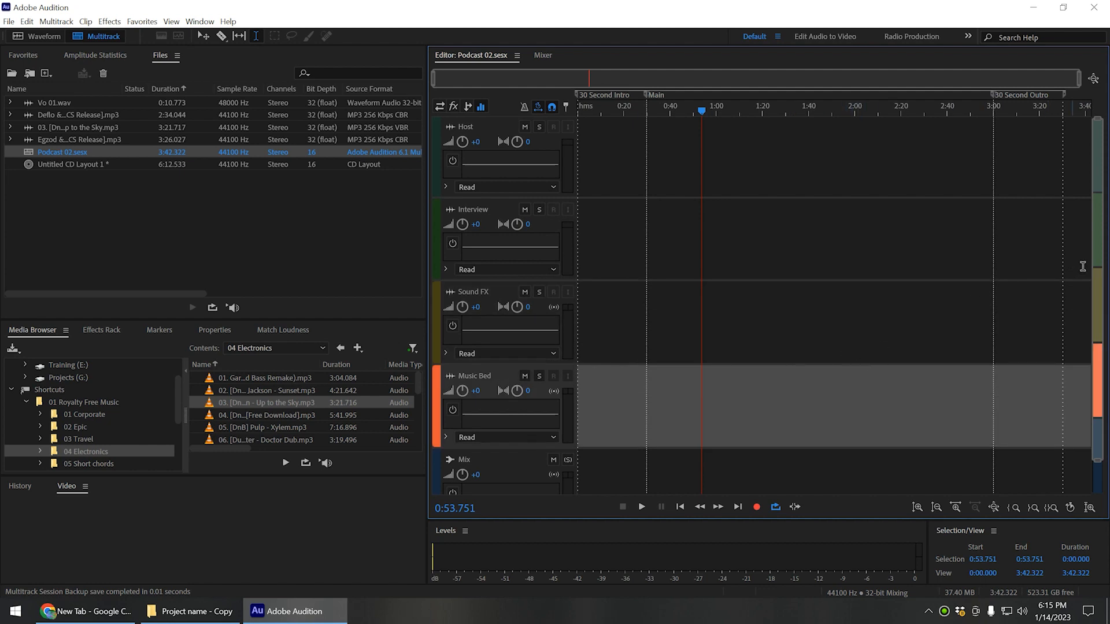
drag(1094, 271, 1094, 300)
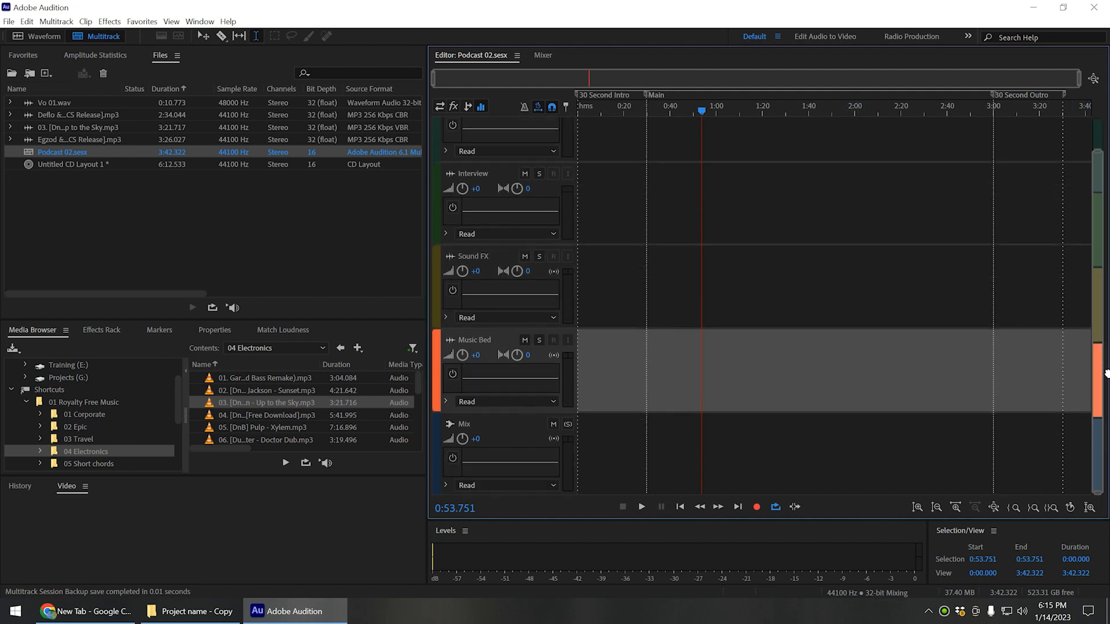
click(500, 424)
click(758, 111)
click(891, 141)
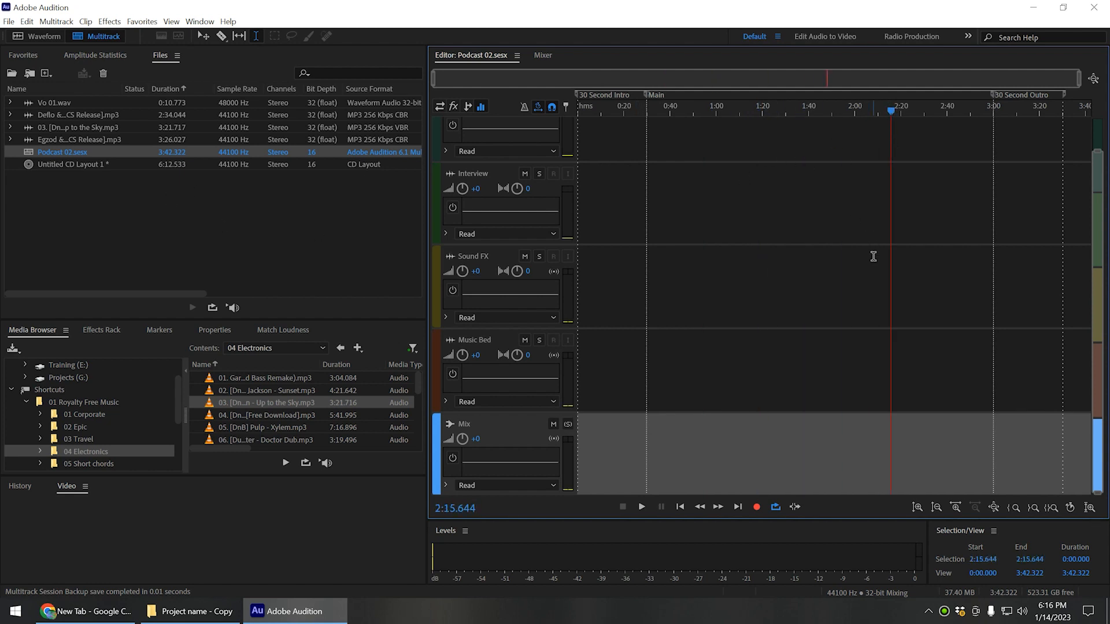
scroll(873, 255, up, 1)
drag(753, 111, 736, 134)
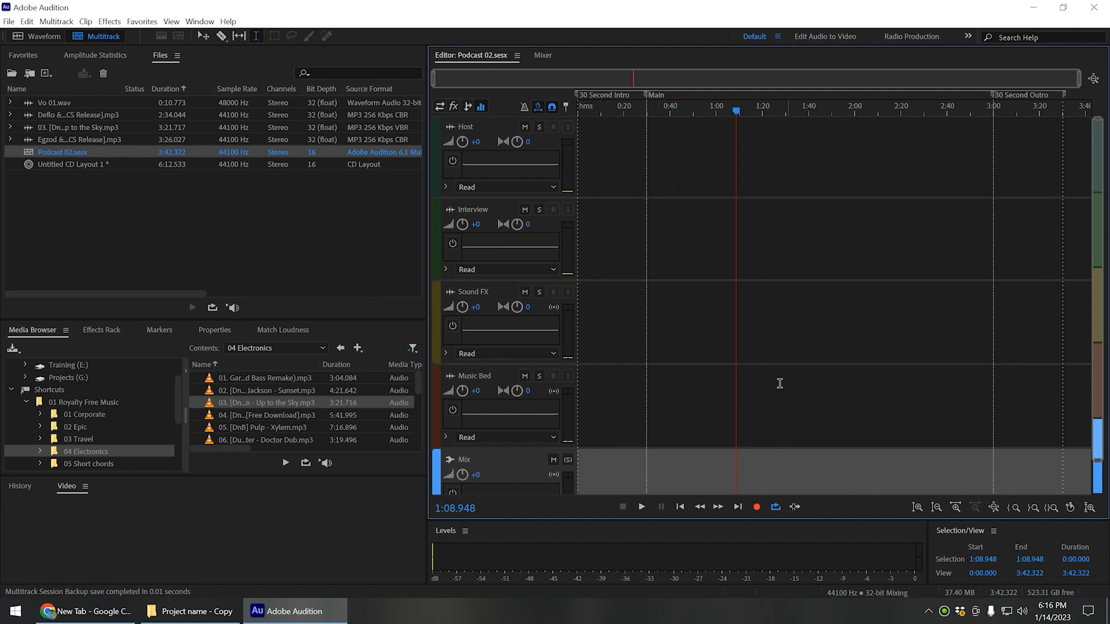
Remove the Egzod MP3 from the project's file list.
click(53, 72)
click(113, 227)
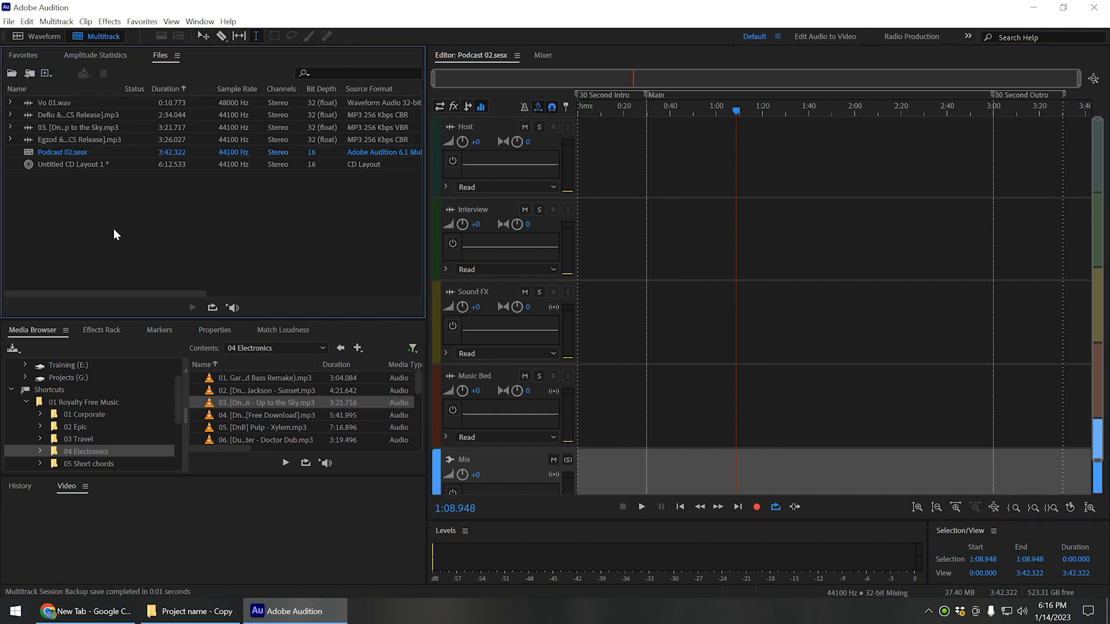
click(61, 141)
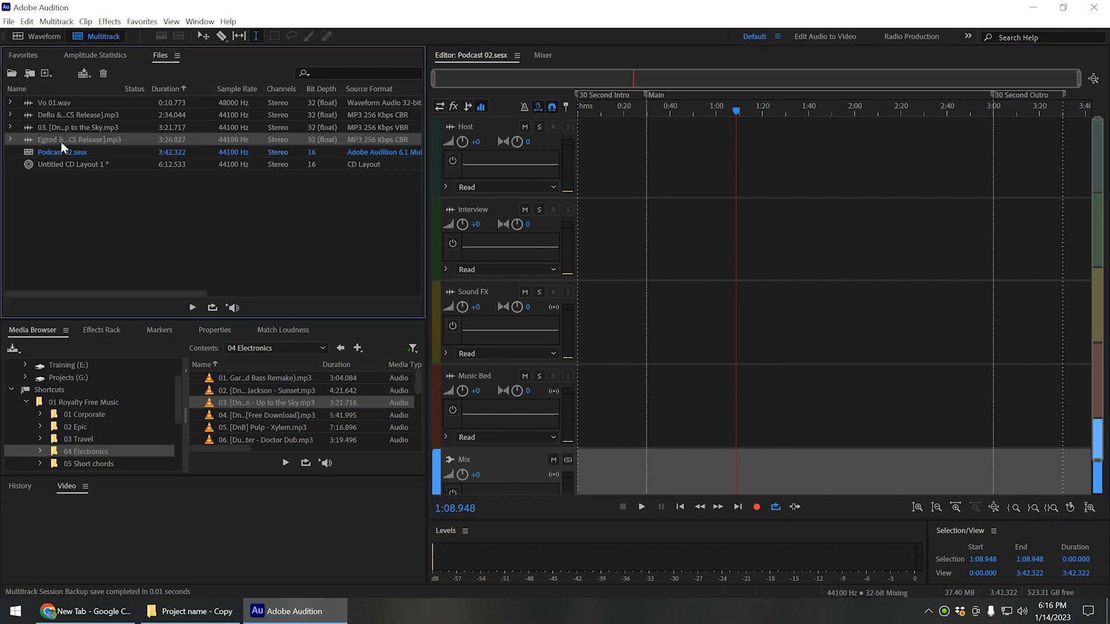
click(104, 75)
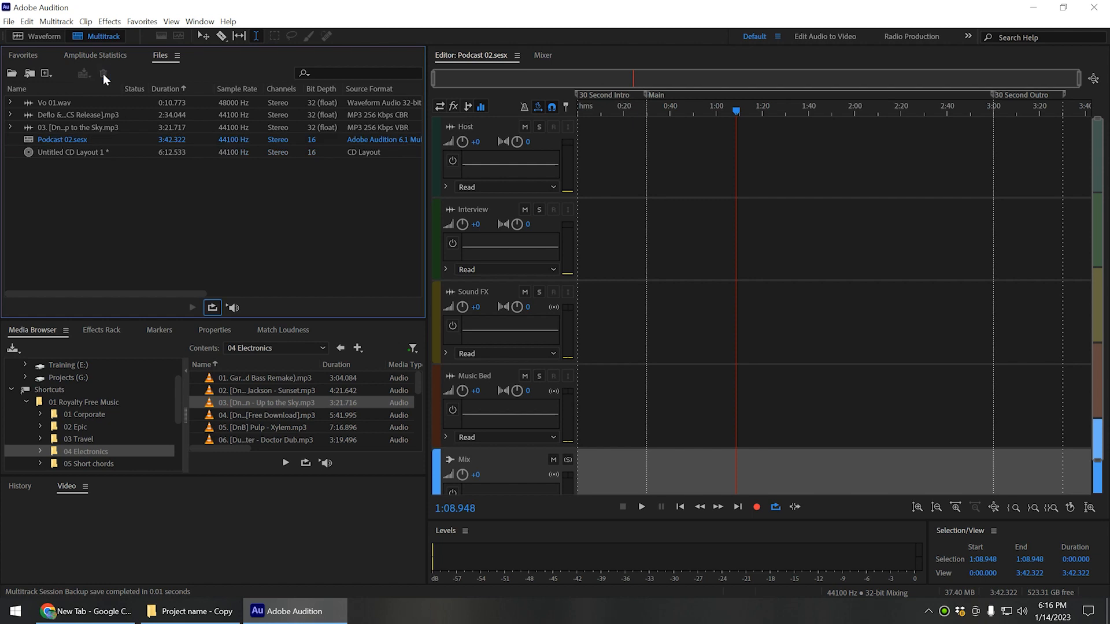
Try to insert the Up to the Sky MP3 into a new multitrack session, and cancel the session setup.
click(65, 126)
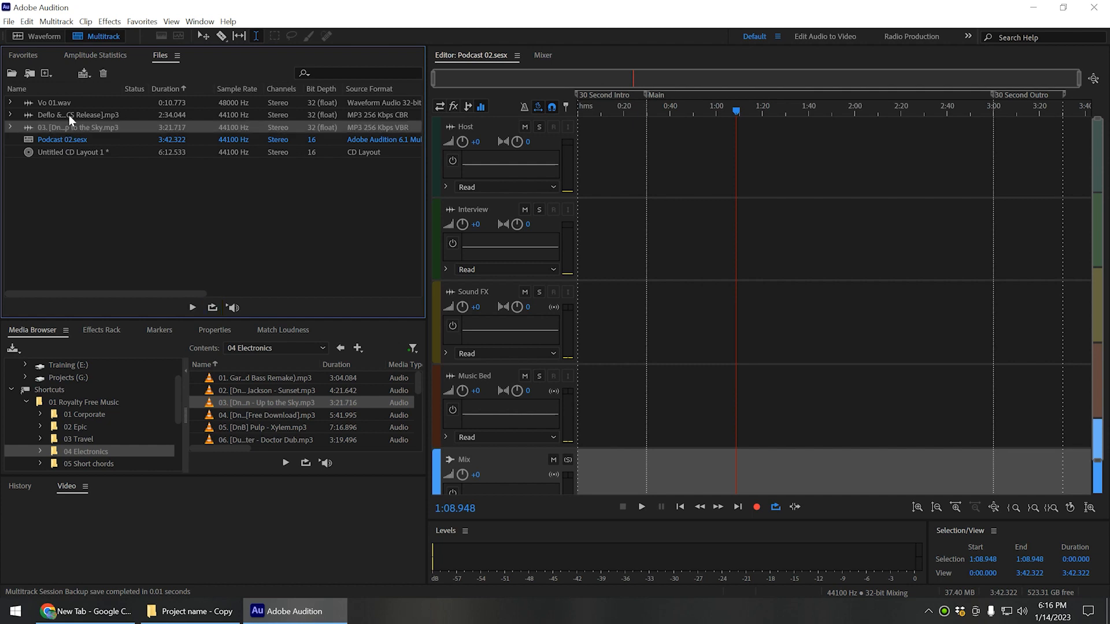
click(87, 74)
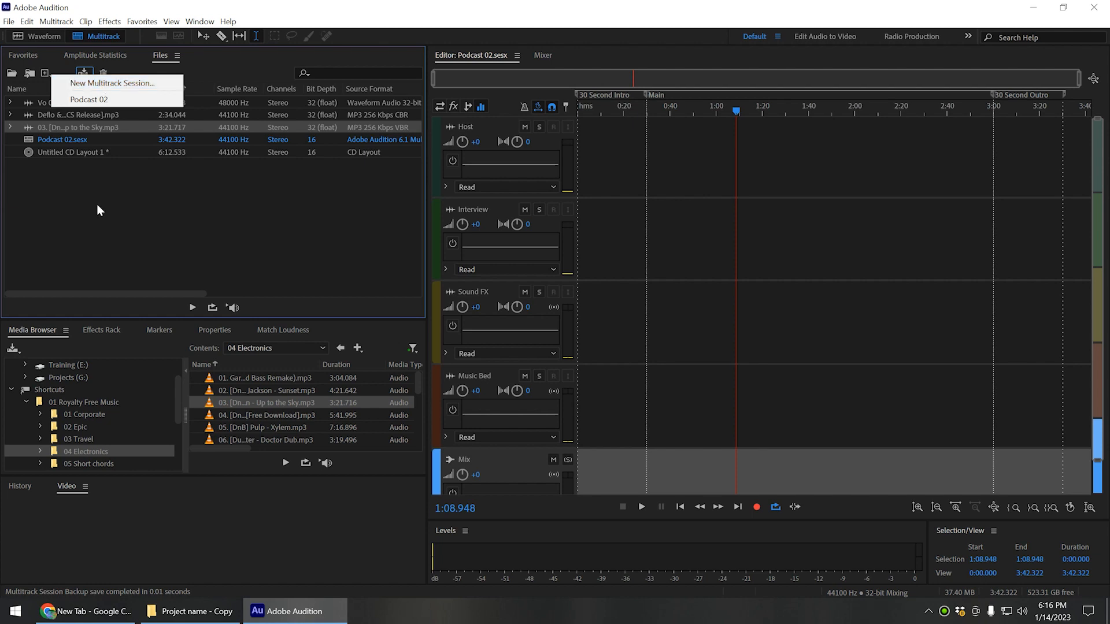
click(112, 84)
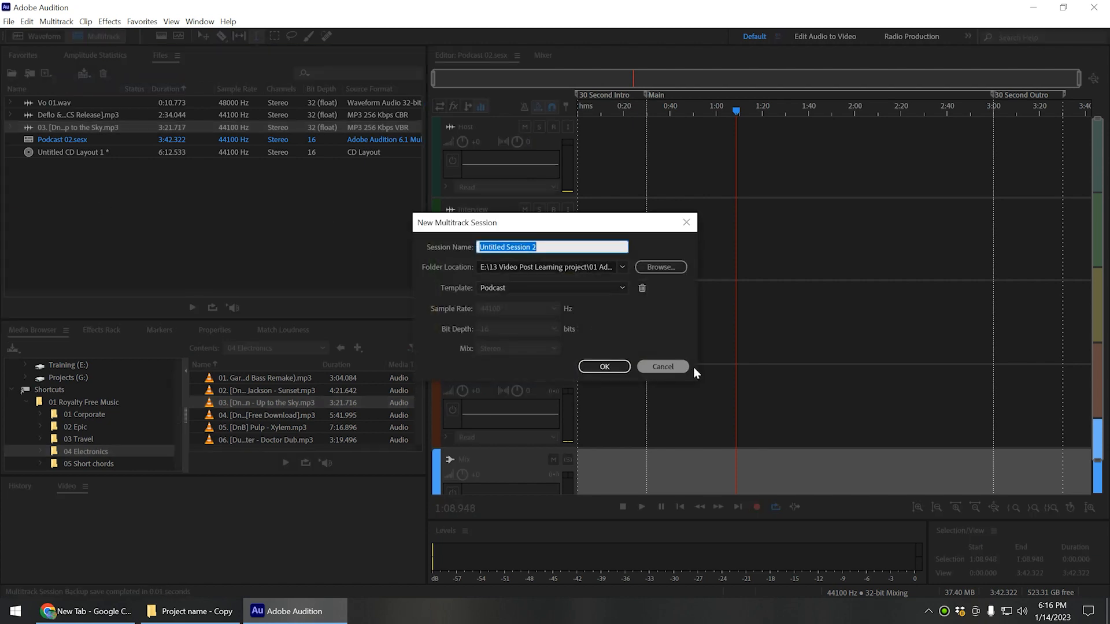
click(687, 367)
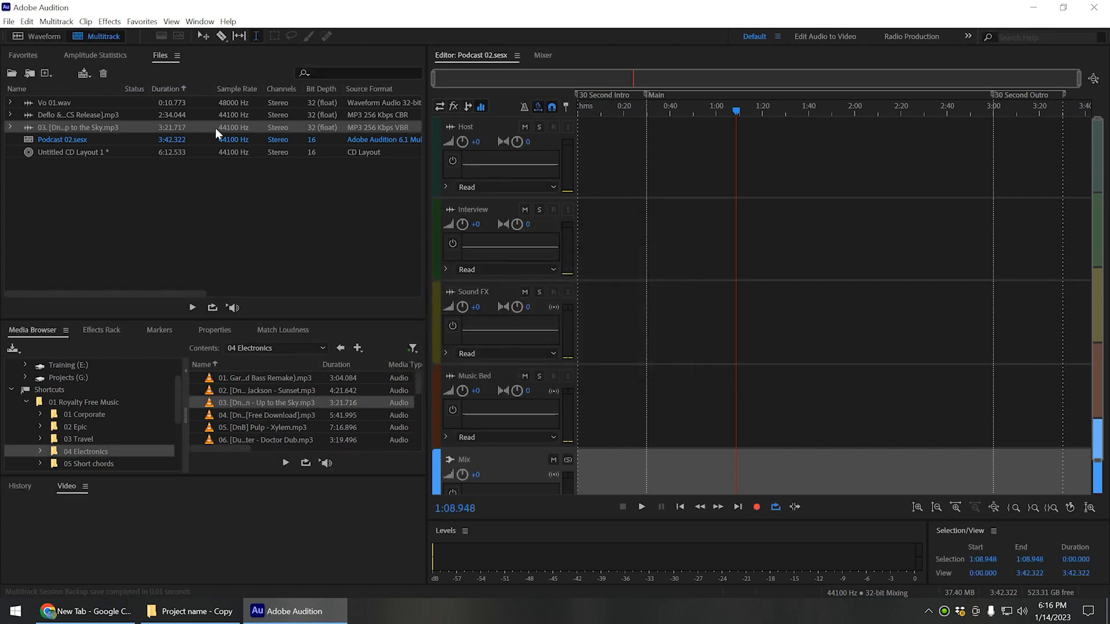
Insert the Up to the Sky MP3 from the file list into the Podcast 02 multitrack session.
click(85, 75)
click(80, 96)
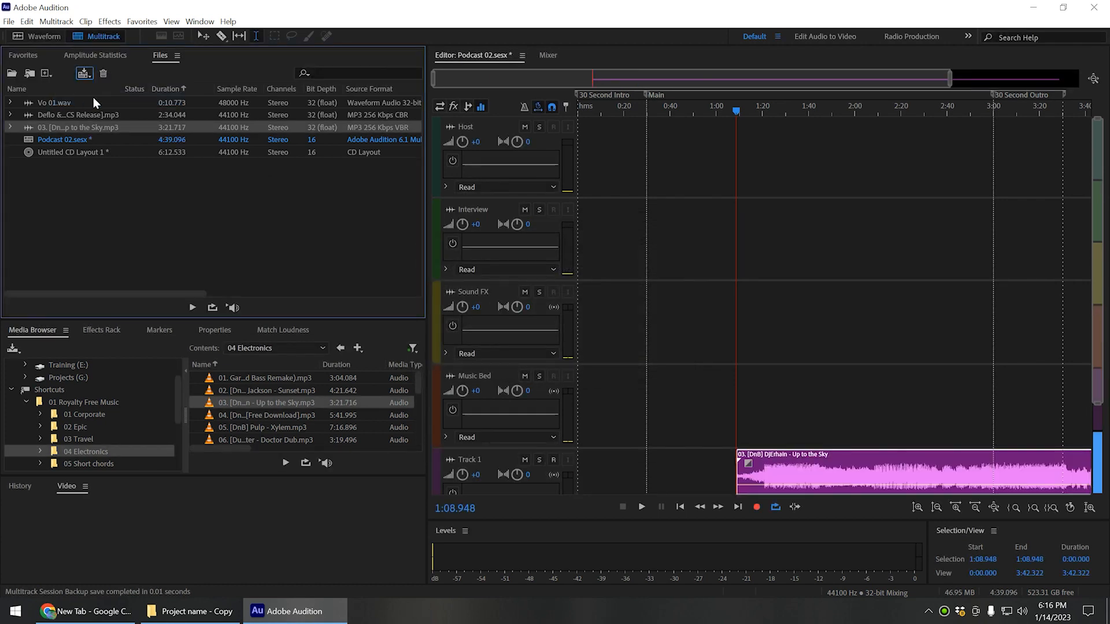
drag(696, 74, 526, 94)
click(177, 219)
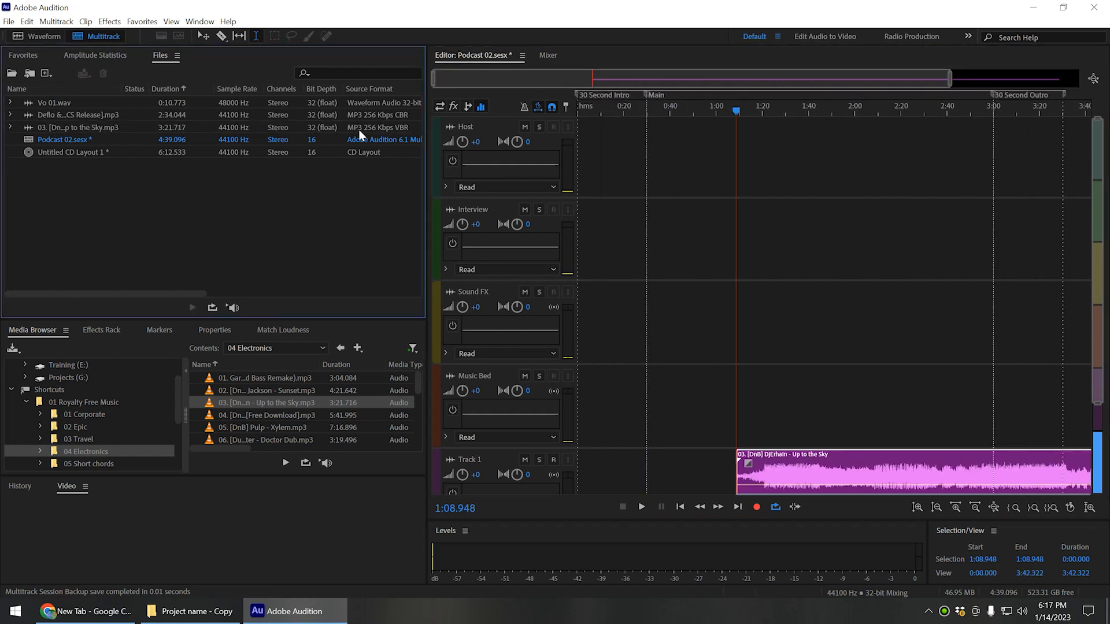
Search the project's file list for "vo", select the Vo 01.wav file, and clear the search.
click(334, 74)
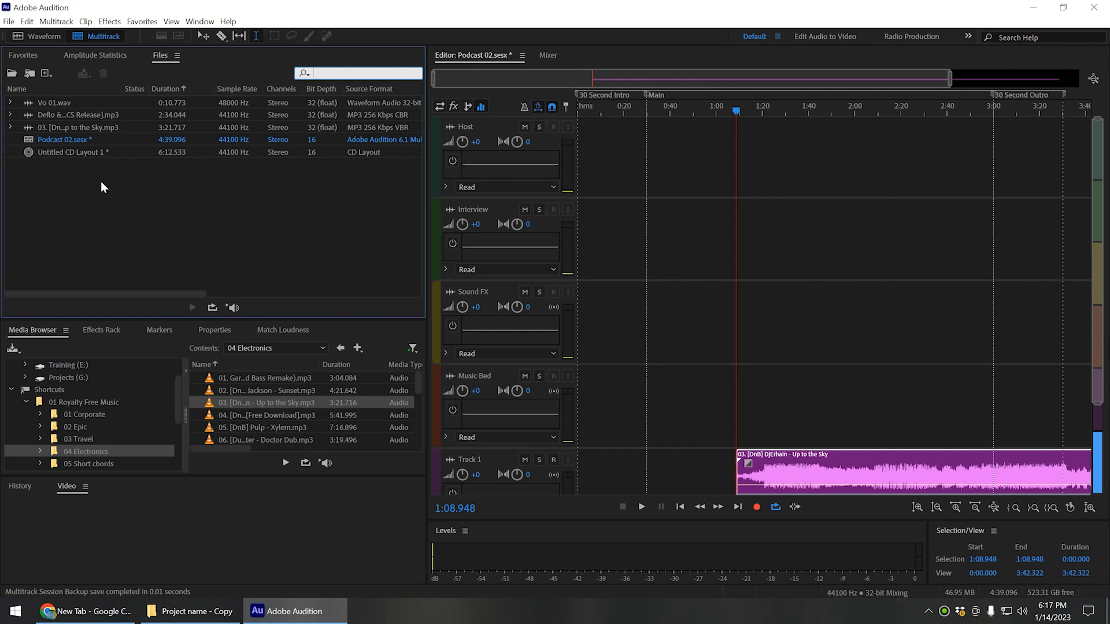
text(vo)
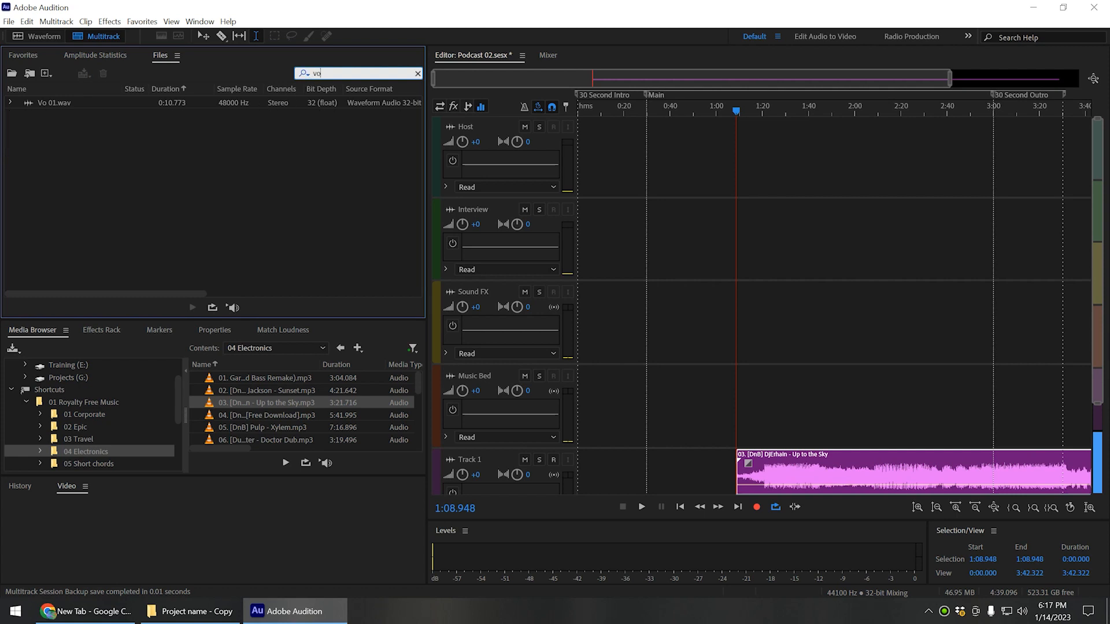
click(75, 102)
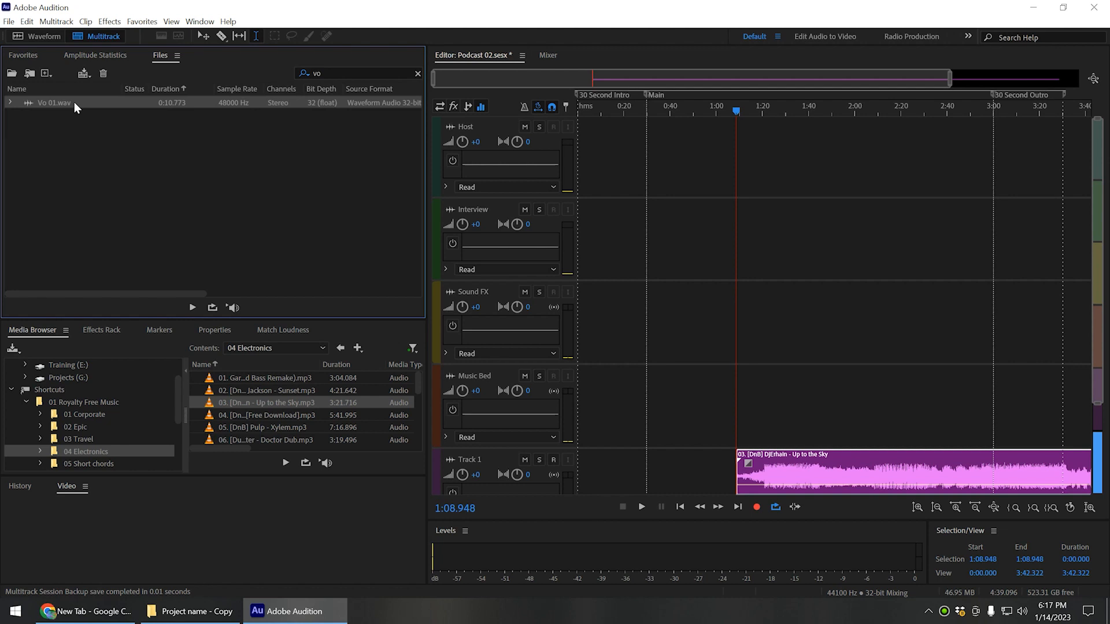
click(416, 73)
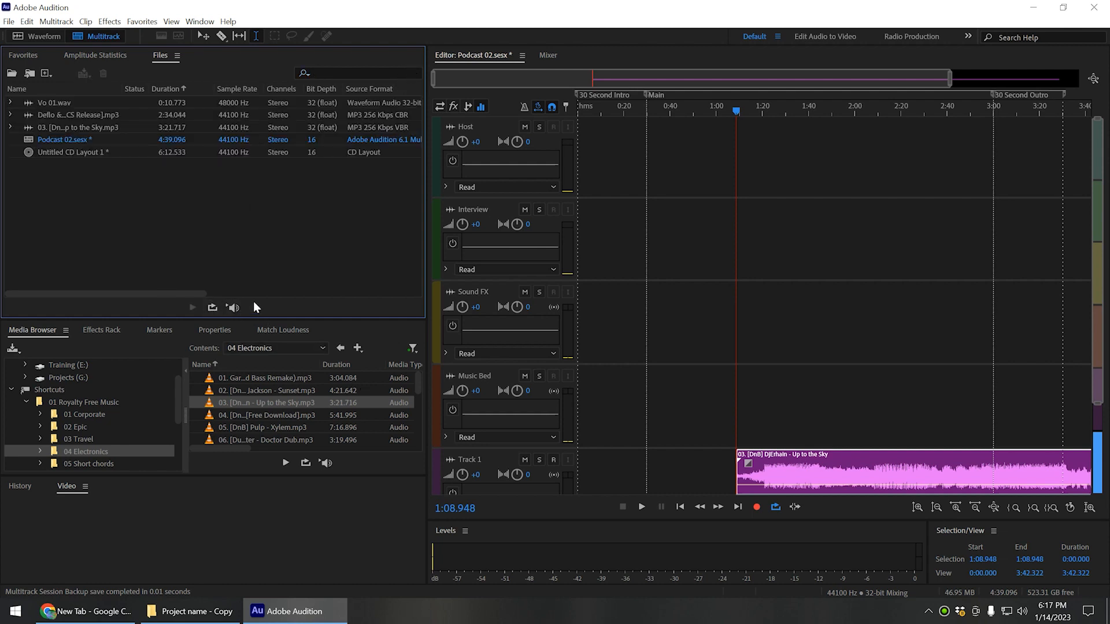
Preview the Deflo MP3 from the file list and stop its playback.
click(62, 114)
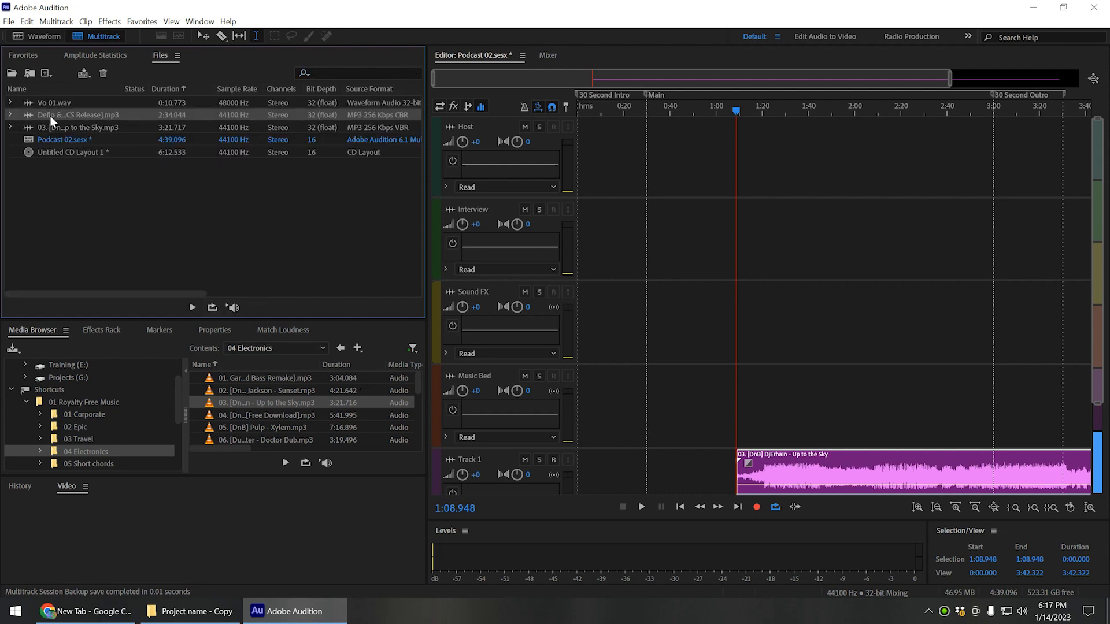
click(192, 308)
click(193, 308)
click(213, 308)
Audition the Up to the Sky and Deflo MP3s with auto-play enabled, stopping playback and turning auto-play off to finish.
click(233, 308)
click(94, 130)
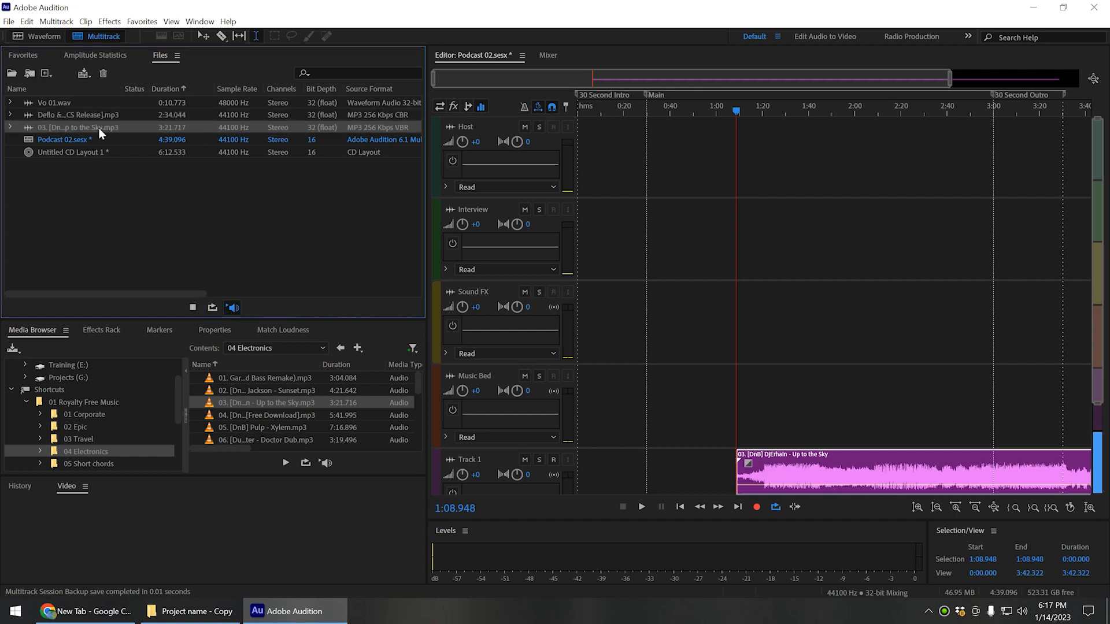
click(193, 307)
click(94, 115)
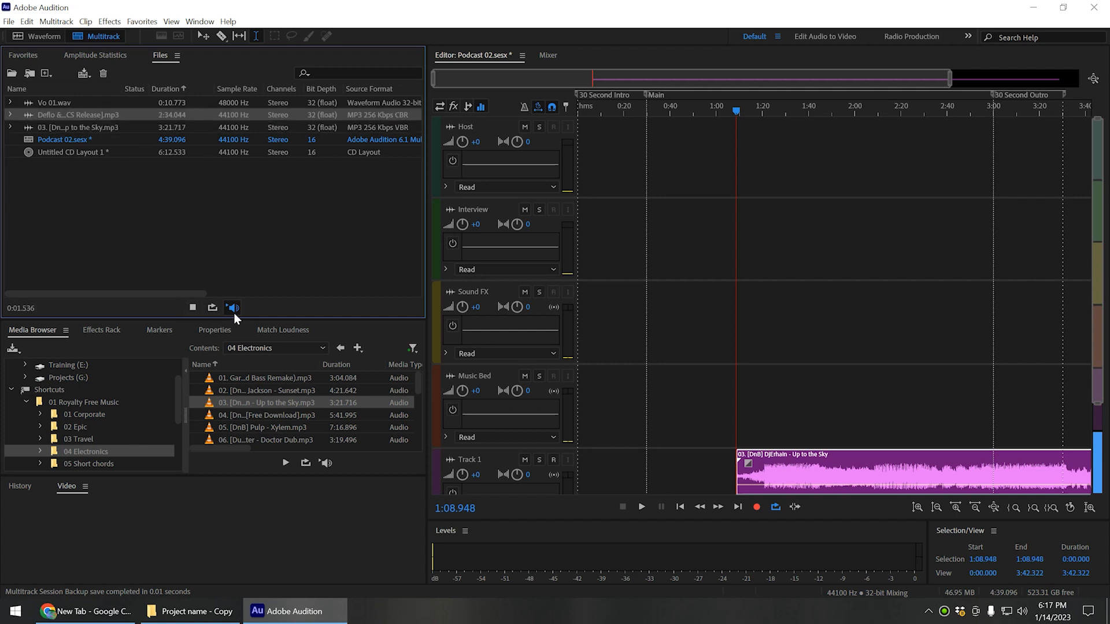
click(193, 307)
click(131, 233)
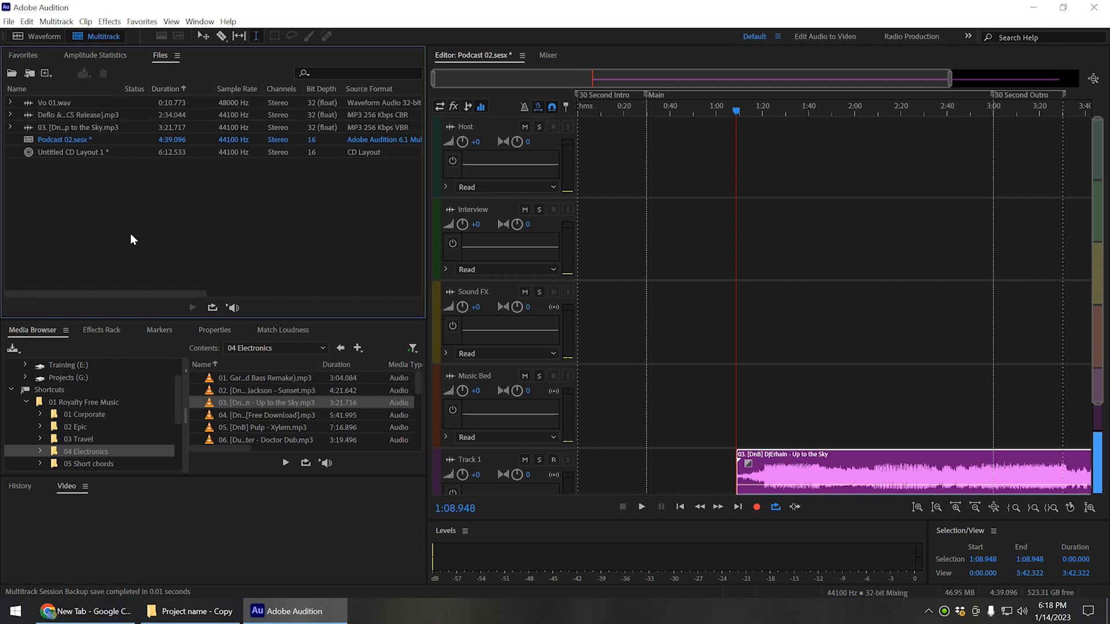
Examine the file list's New, Open, Import and Close options with no files selected and with several files selected.
right_click(113, 188)
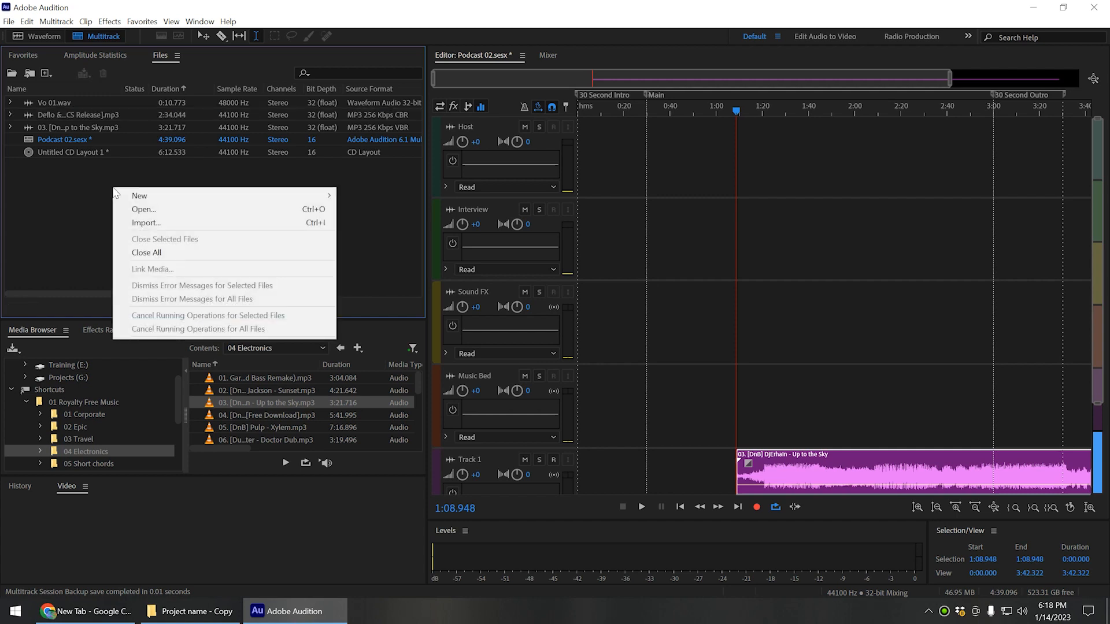
mouse_move(142, 198)
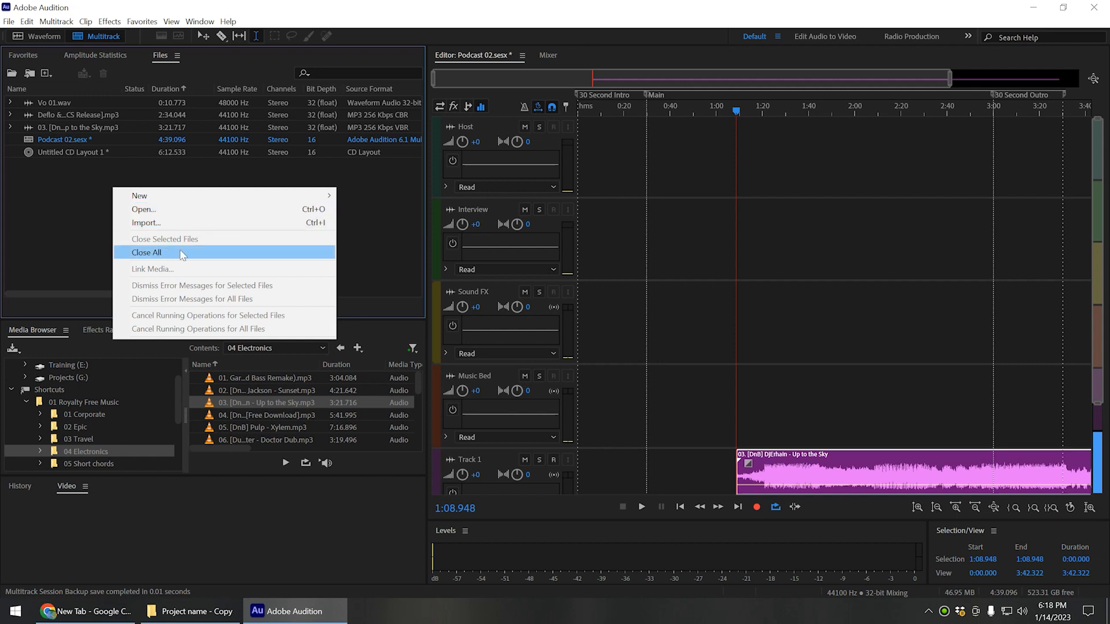
click(68, 218)
drag(94, 206, 39, 99)
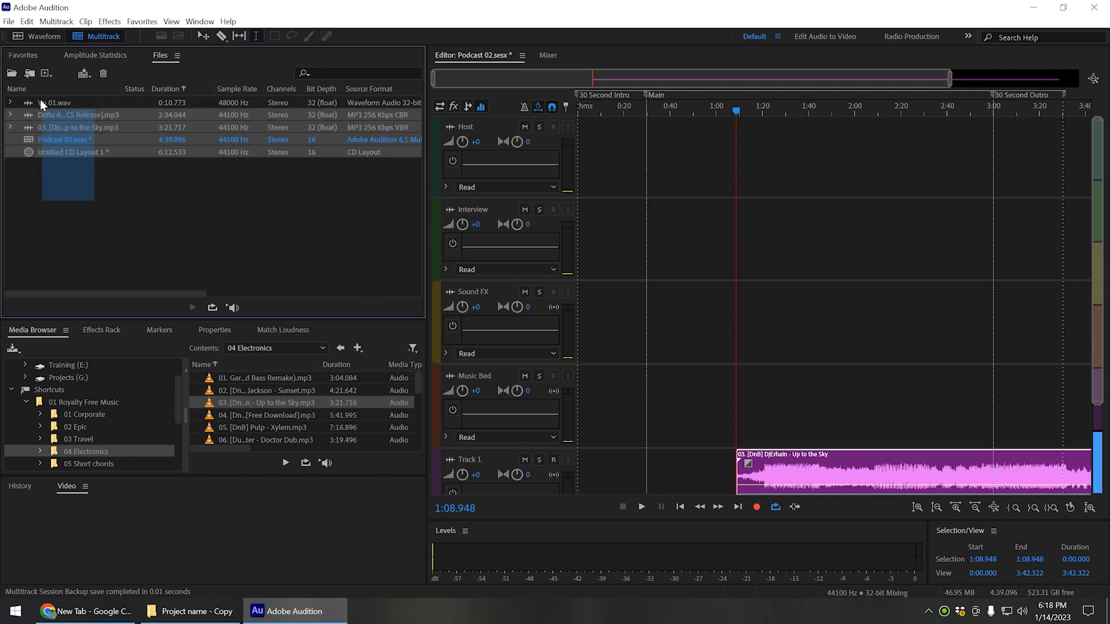
right_click(127, 211)
click(130, 191)
right_click(130, 191)
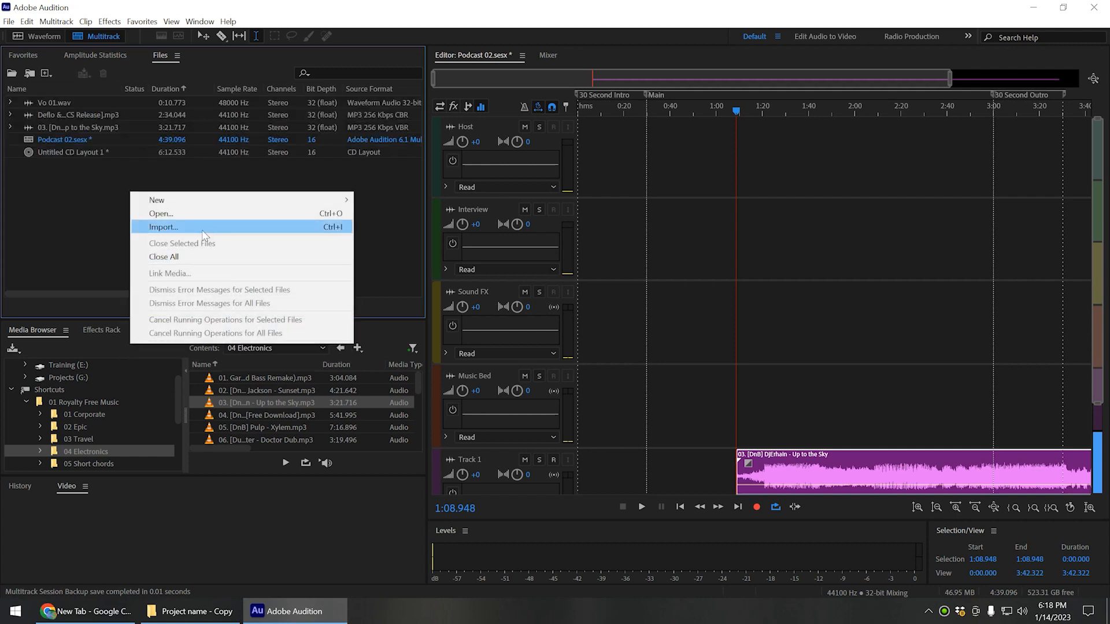
click(65, 216)
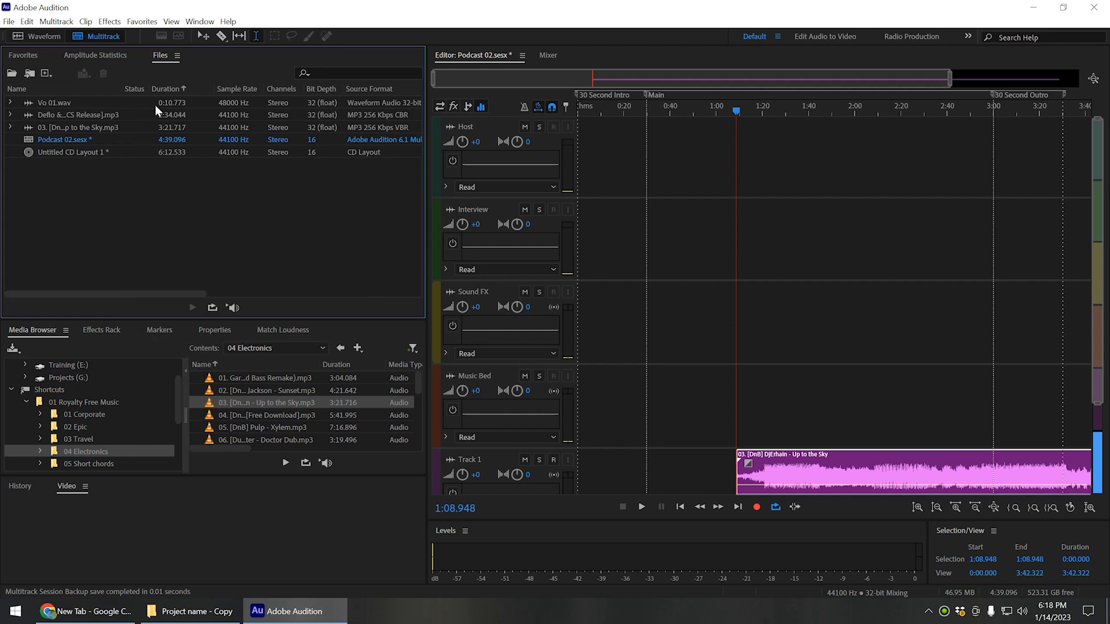
Undock the Files panel and dock it back into its group between Favorites and Amplitude Statistics.
right_click(159, 58)
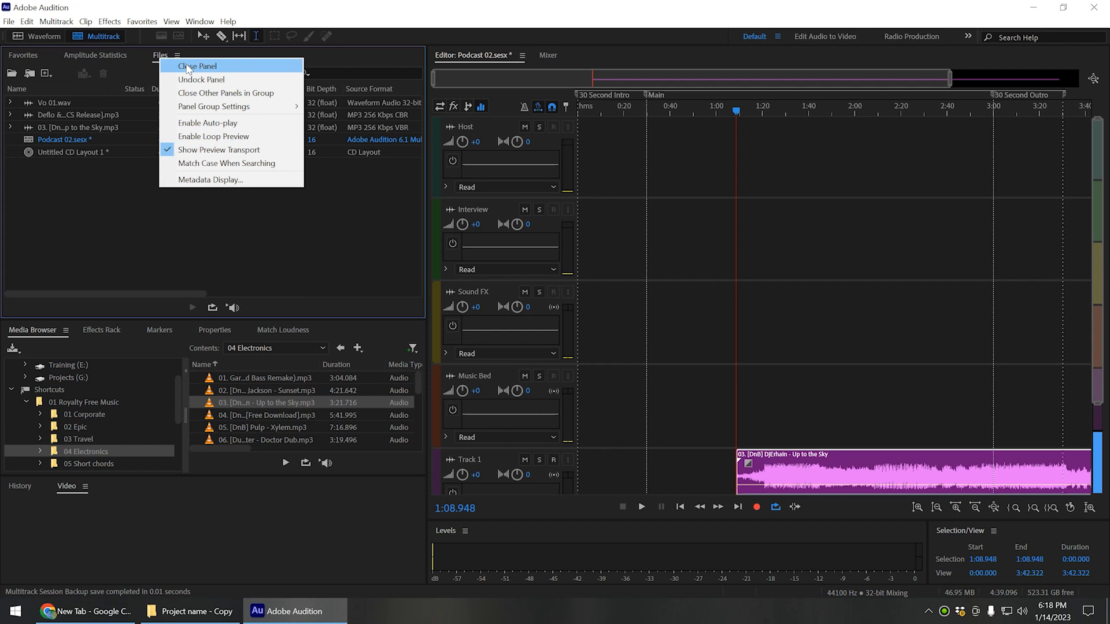
click(199, 79)
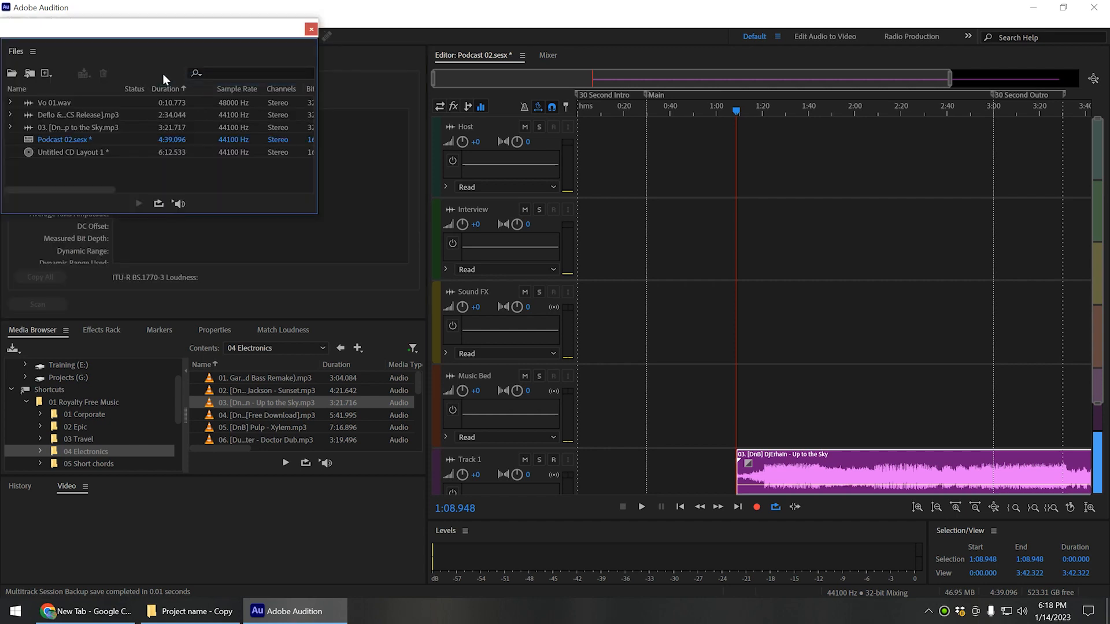
drag(149, 32, 276, 139)
drag(137, 154, 186, 64)
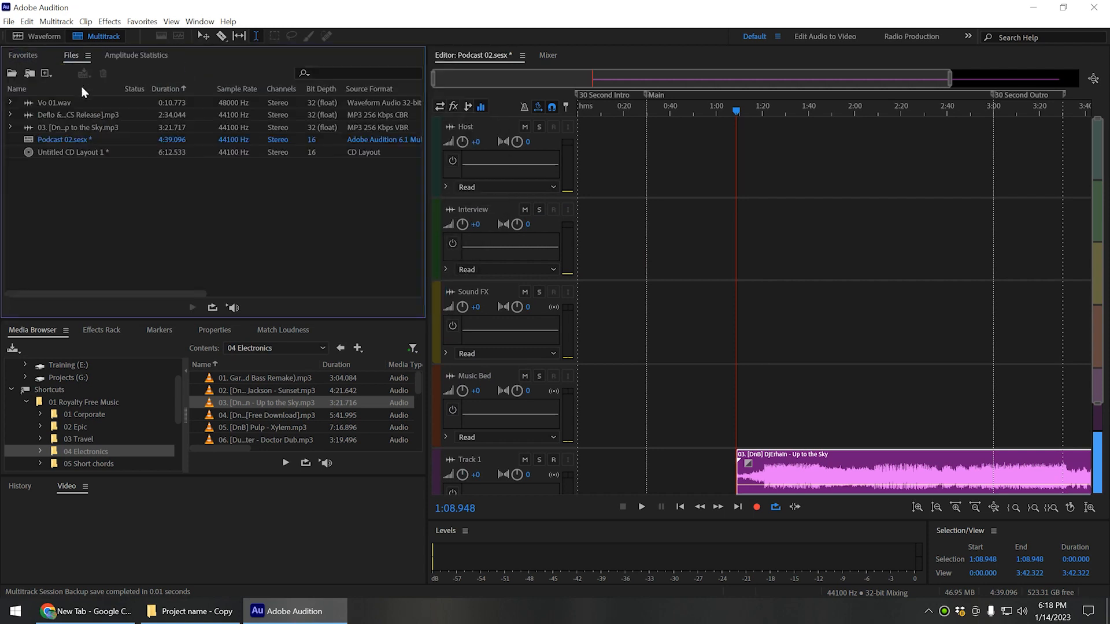
Close the other panels in the Files panel's group, leaving only Files.
right_click(71, 57)
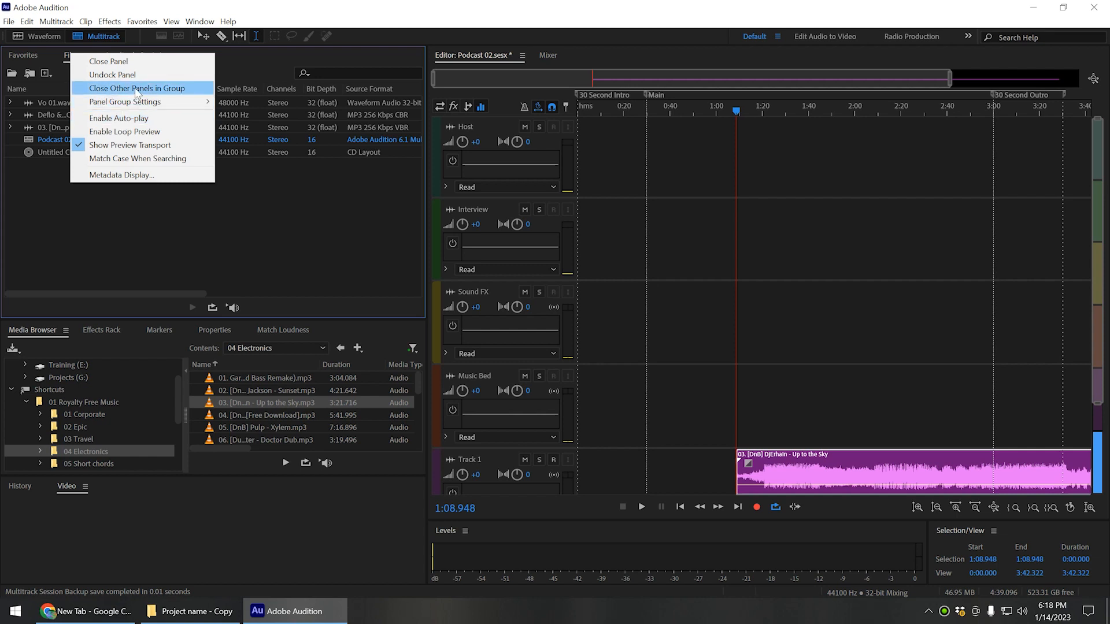
click(216, 245)
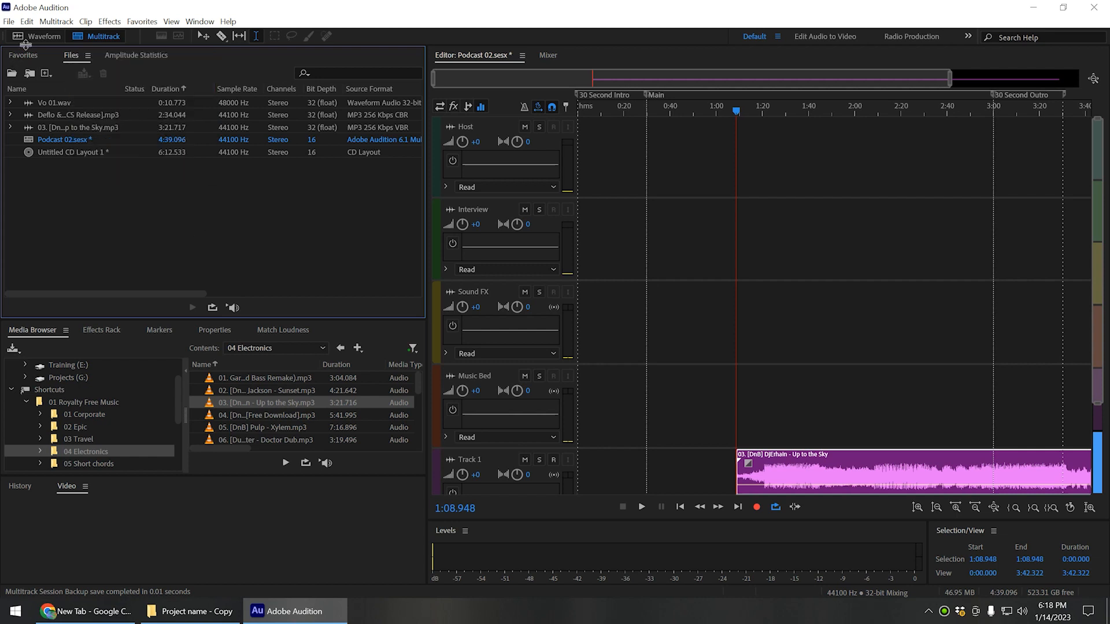
right_click(71, 56)
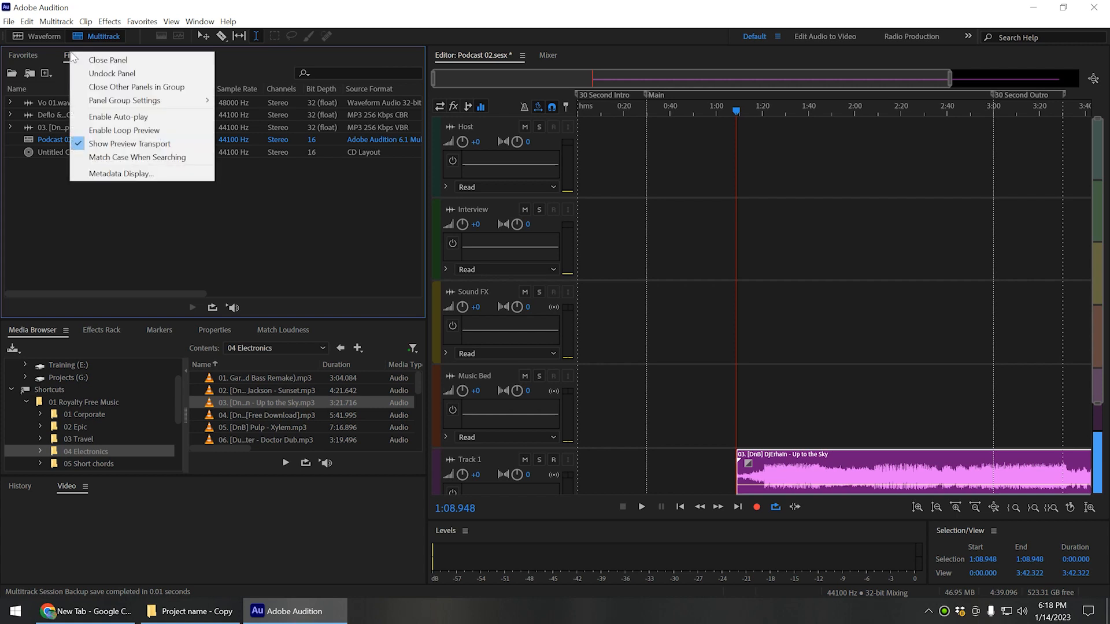
click(114, 88)
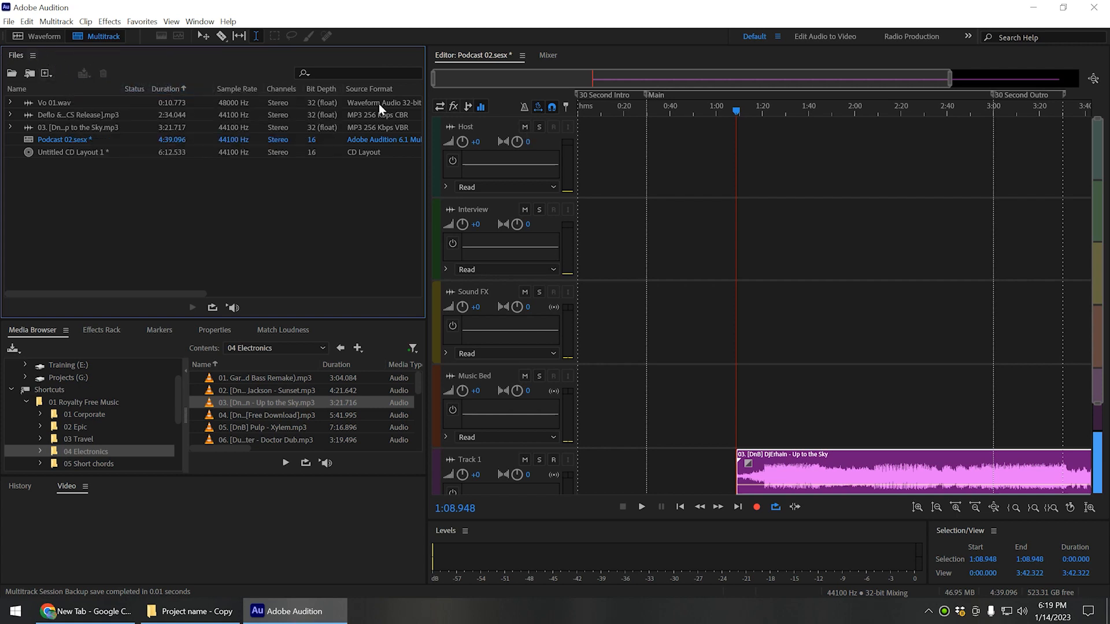
Hide the Files panel's preview transport controls and show them again.
right_click(17, 56)
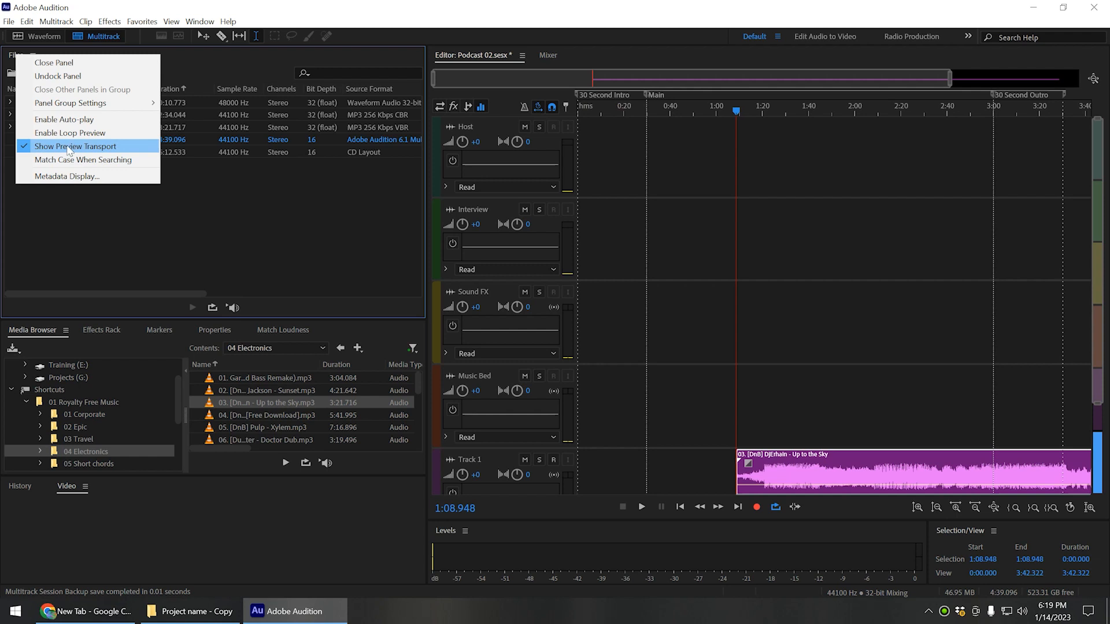
click(34, 147)
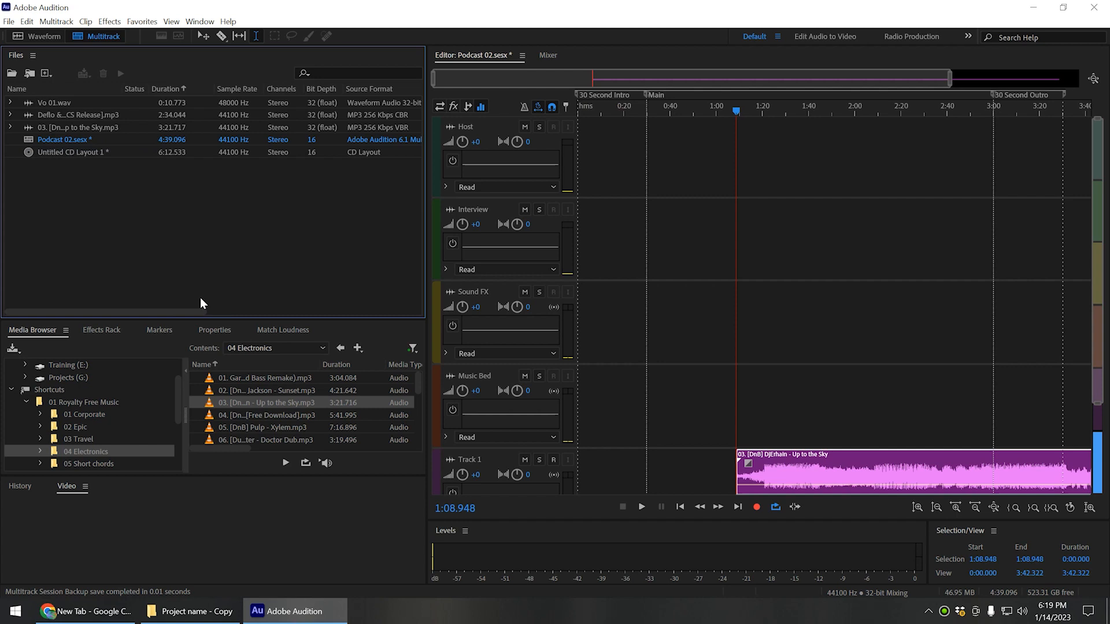
click(33, 55)
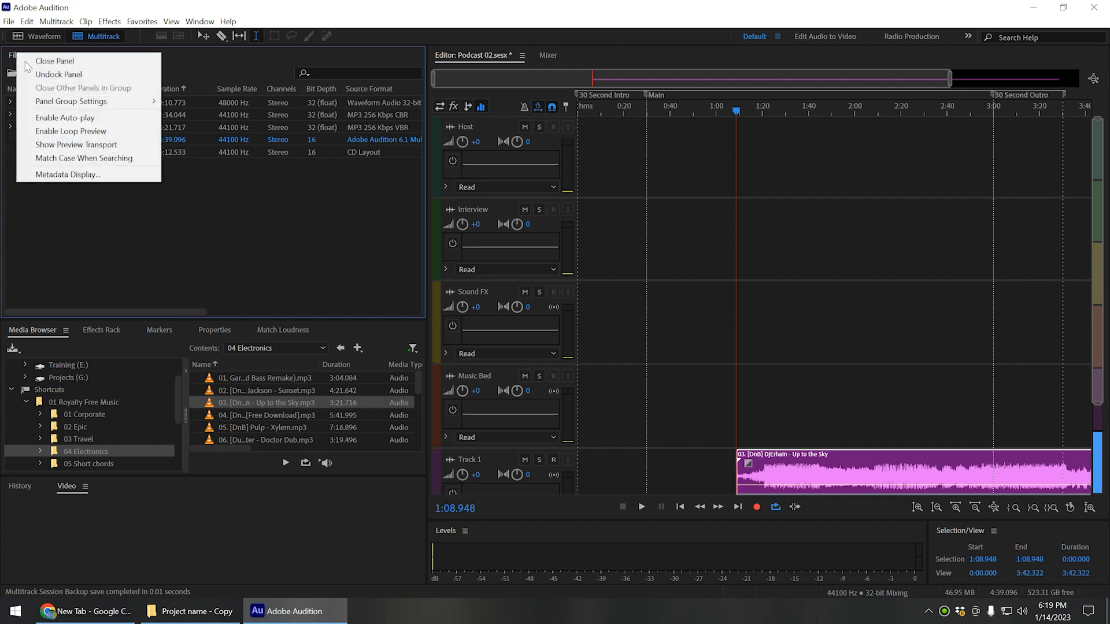
click(81, 147)
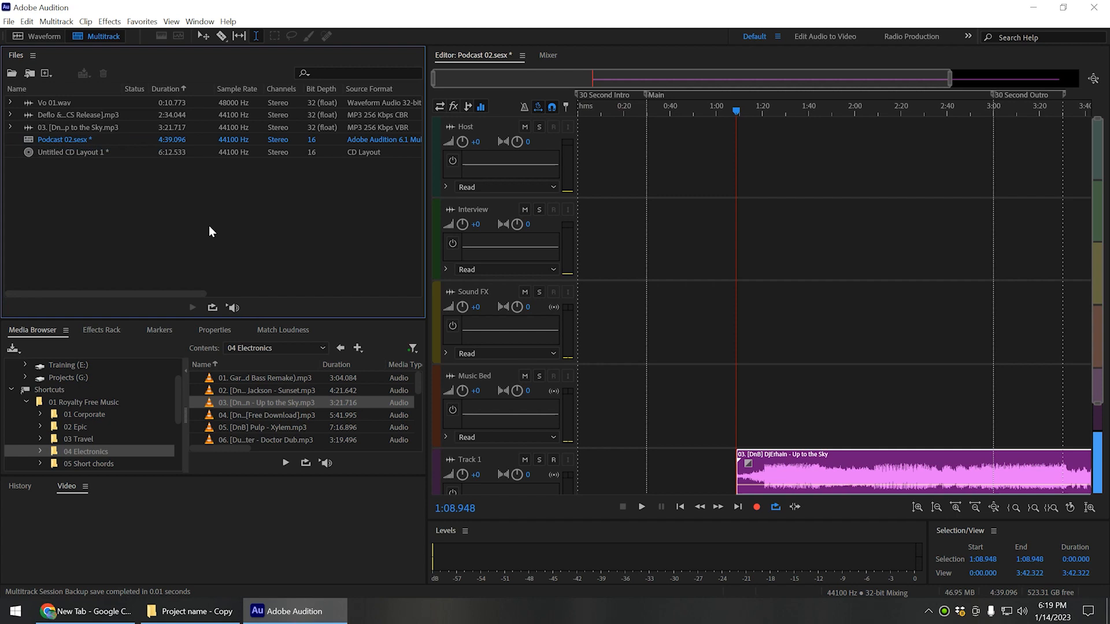